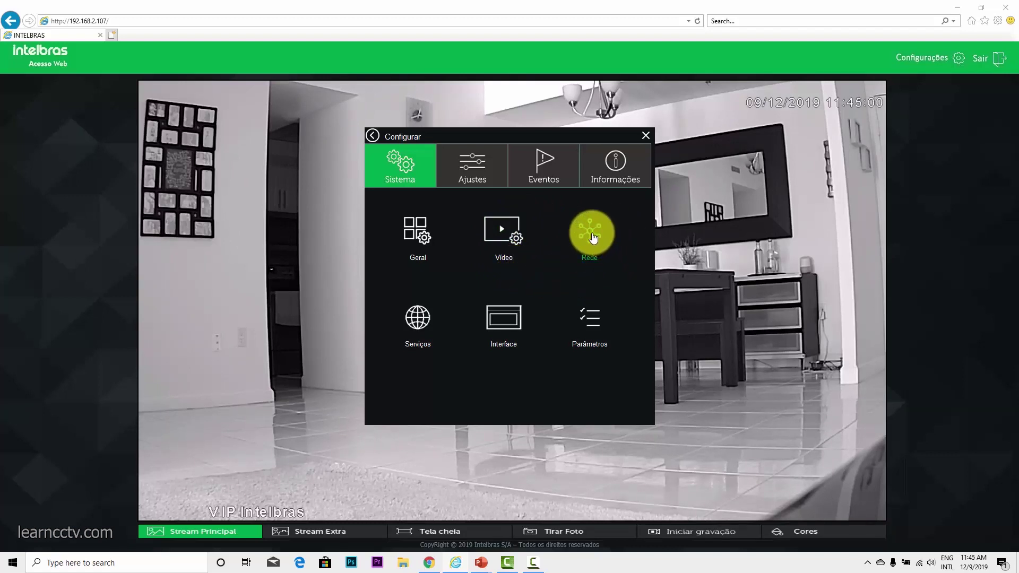
# Step: Open the camera's Rede (network) settings from Configurar > Sistema
pyautogui.click(591, 234)
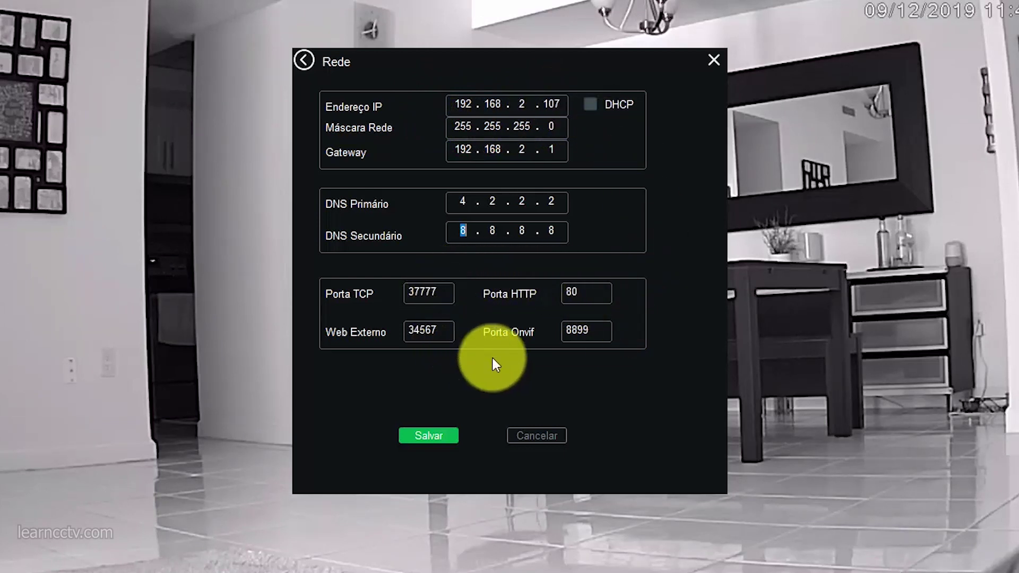
# Step: Change the HTTP port from 80 to 8080, save, confirm the restart, and close Configurar
pyautogui.click(601, 293)
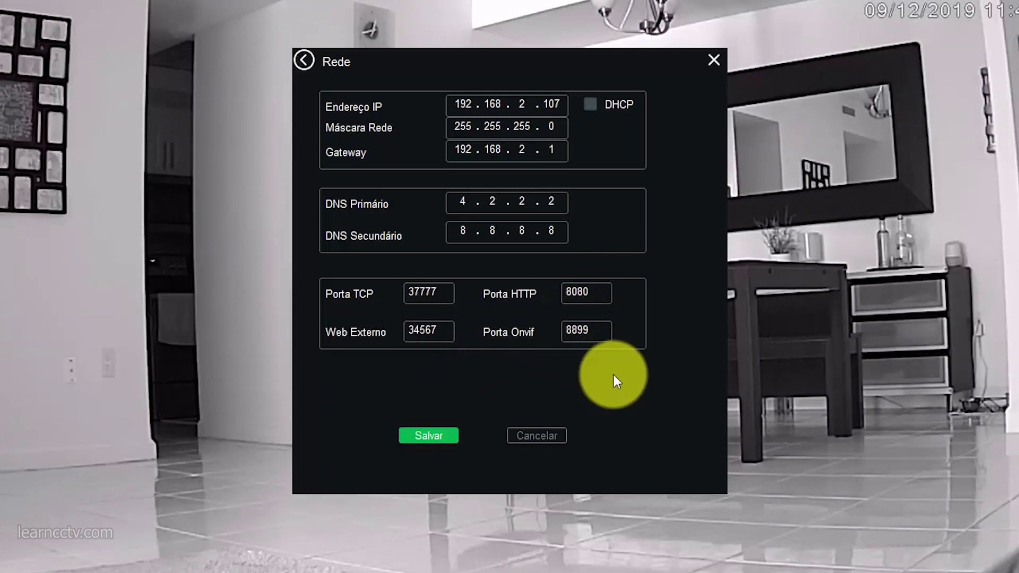
pyautogui.click(429, 438)
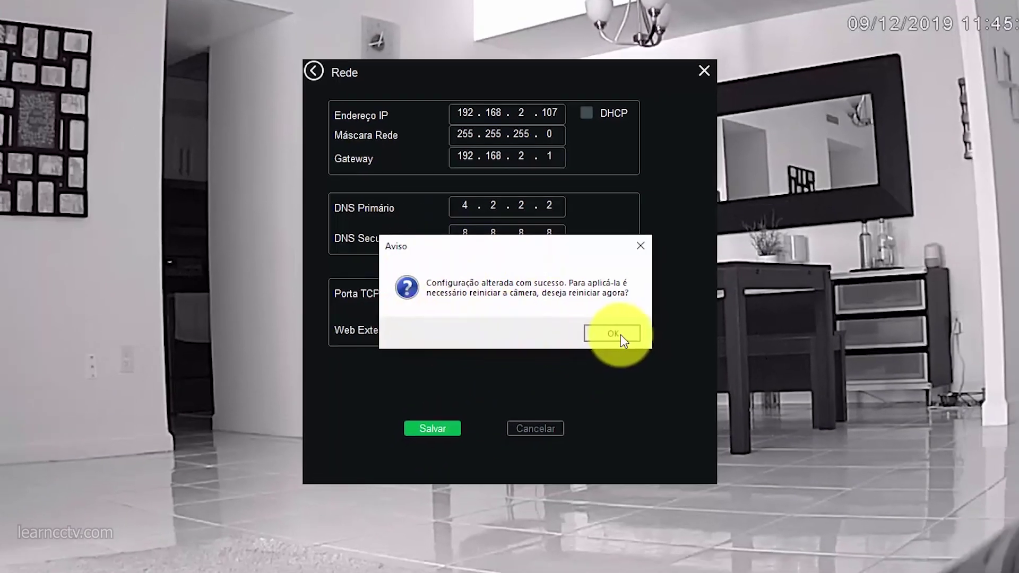
pyautogui.click(617, 335)
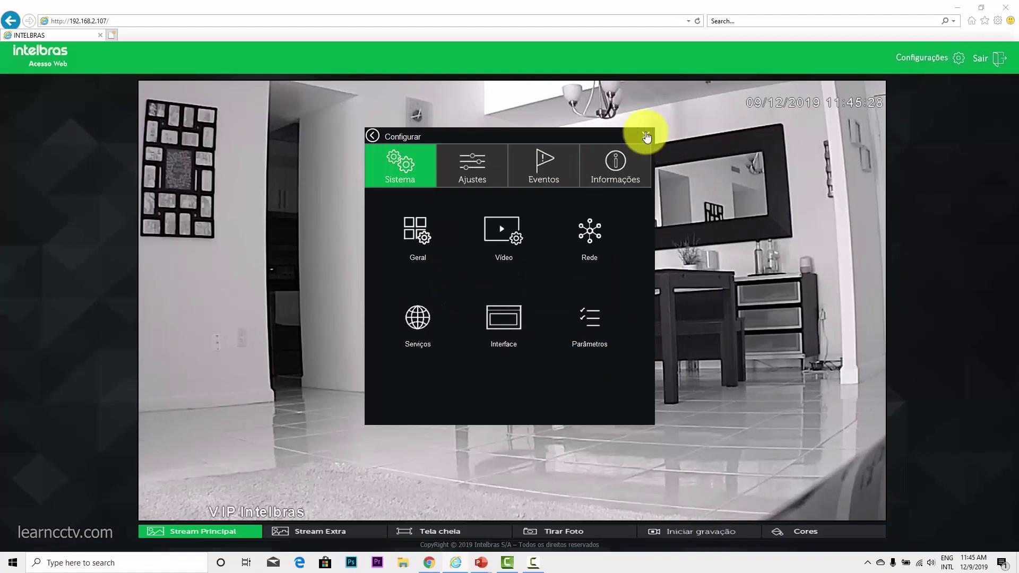
pyautogui.click(646, 136)
pyautogui.click(697, 20)
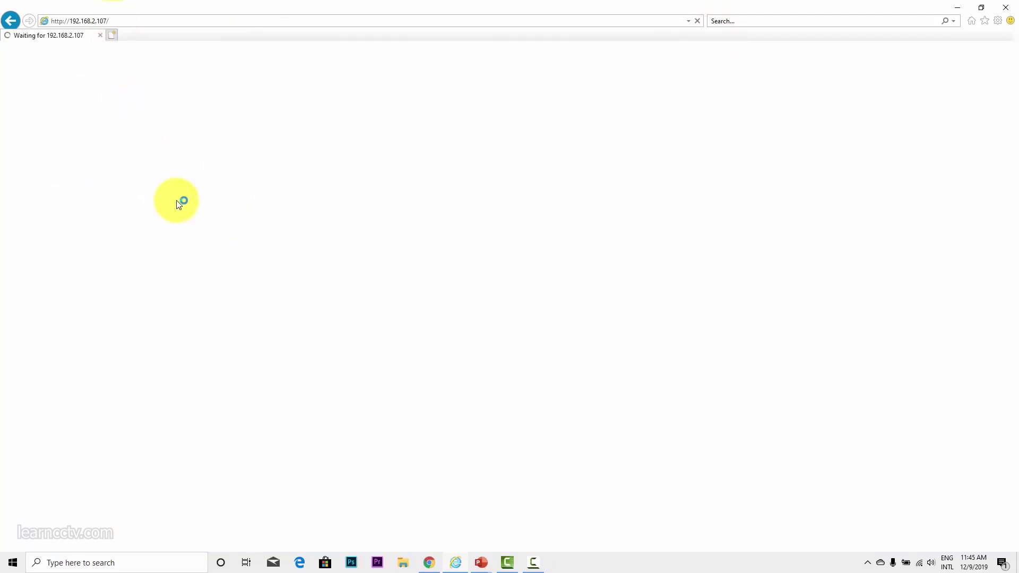
pyautogui.click(121, 22)
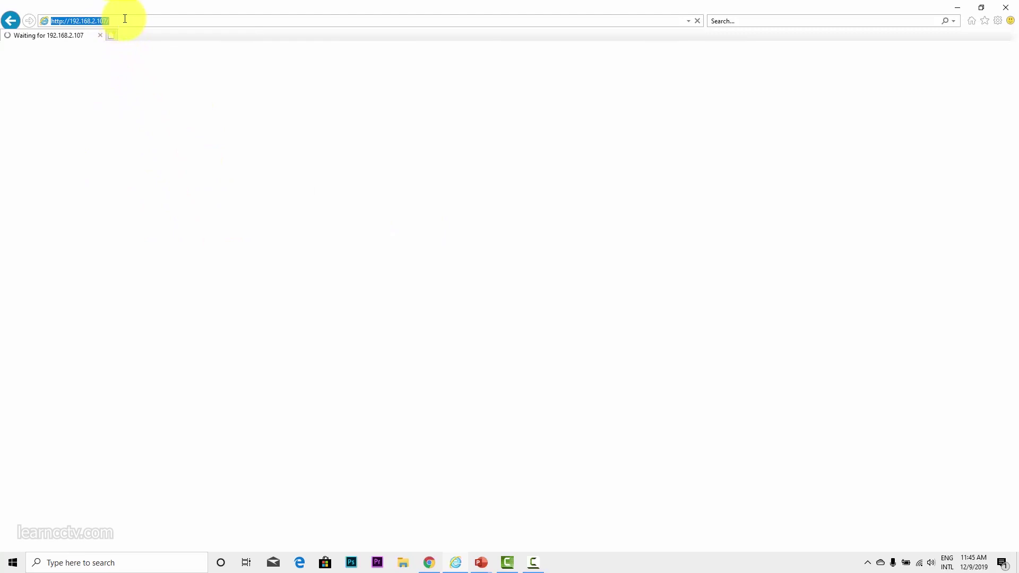
pyautogui.click(146, 21)
pyautogui.click(167, 19)
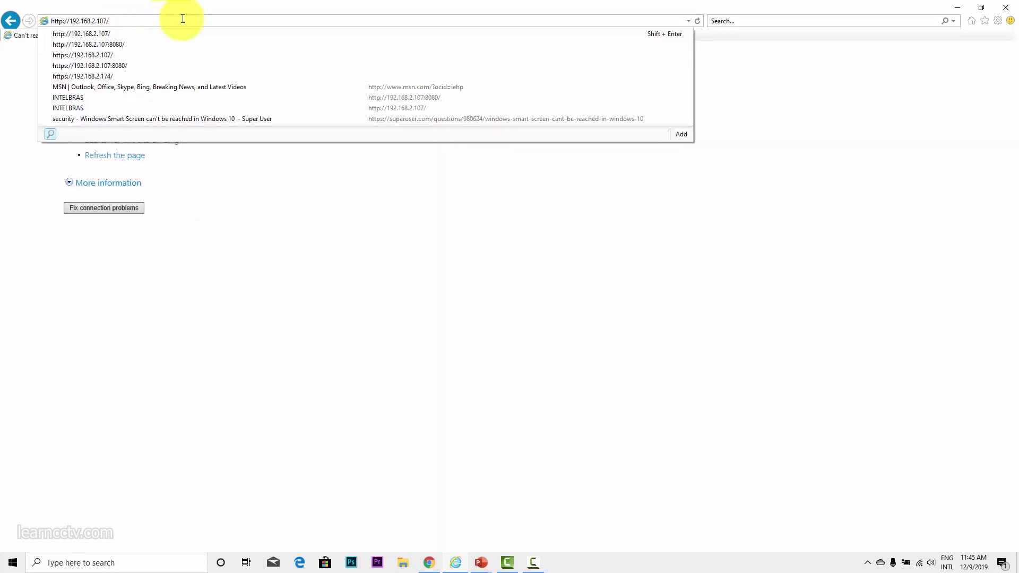
pyautogui.press('BackSpace')
pyautogui.write(':')
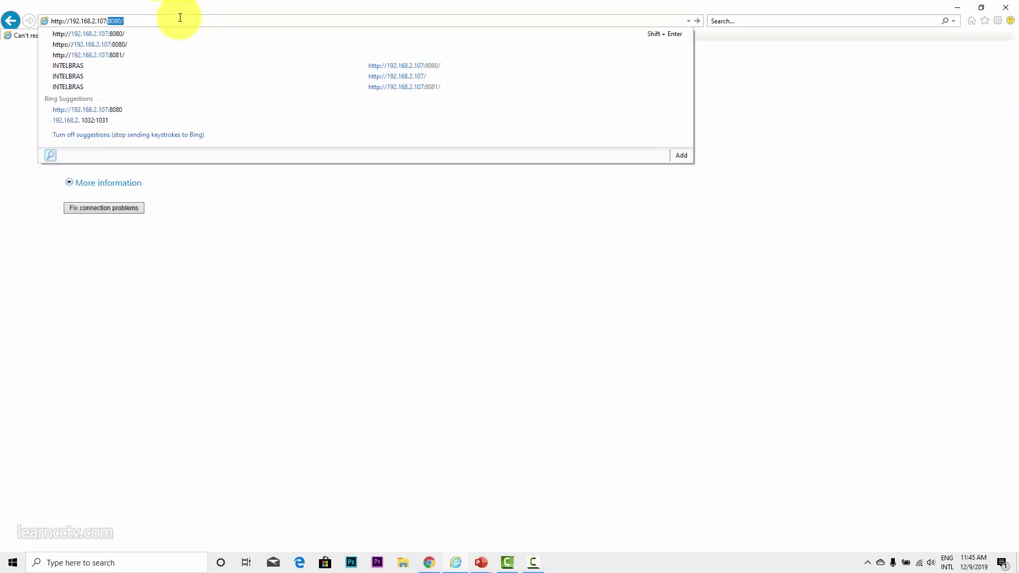
pyautogui.press('Return')
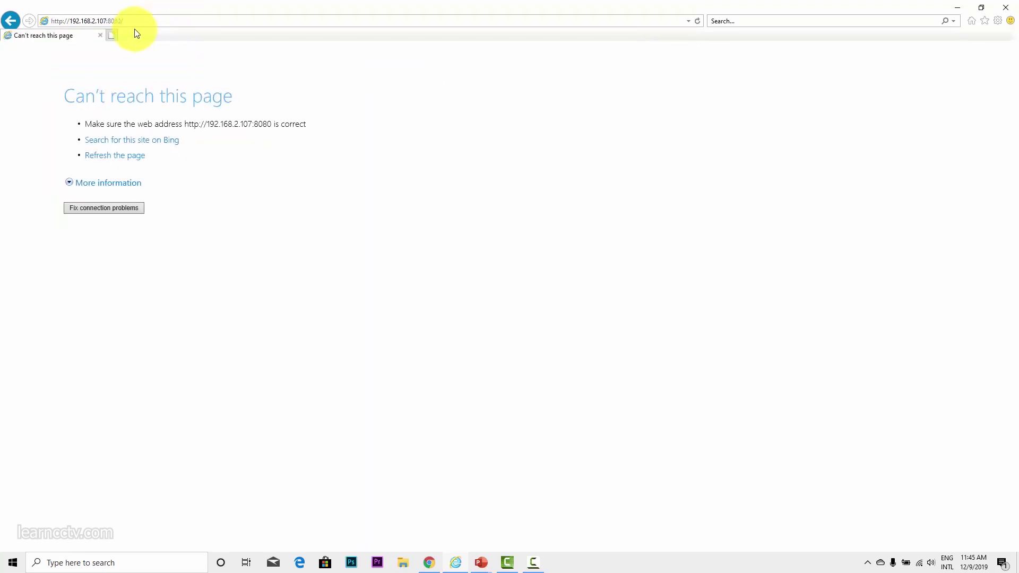
pyautogui.click(143, 19)
pyautogui.click(148, 18)
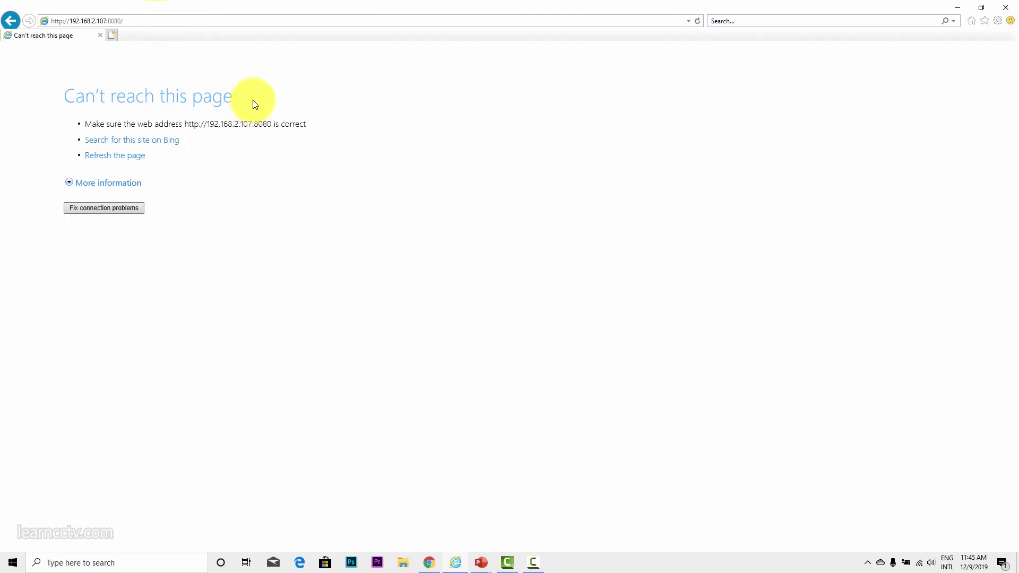
pyautogui.click(143, 23)
pyautogui.press('Return')
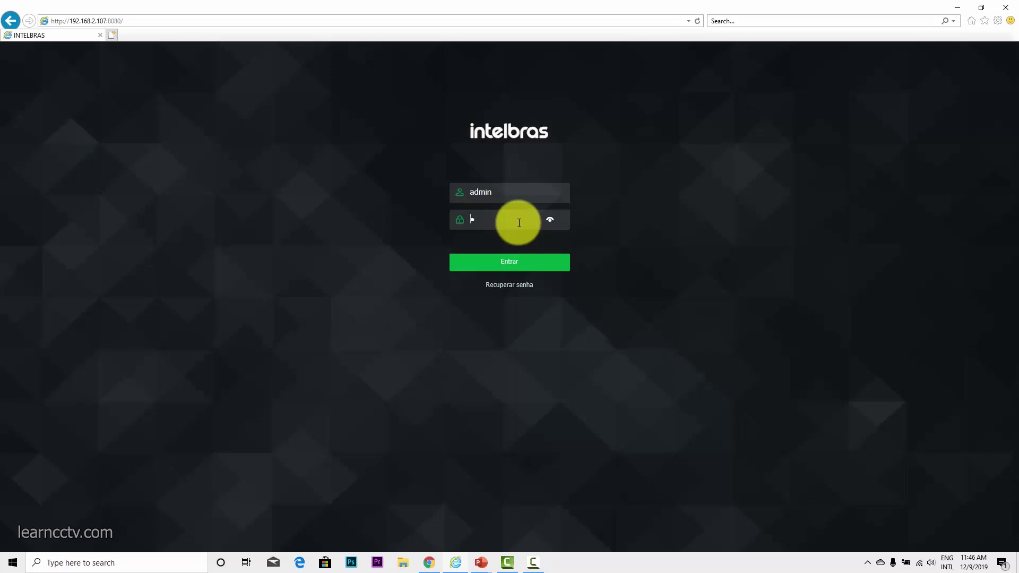
# Step: Sign in to the camera on port 8080 with Entrar to reach the live view
pyautogui.click(520, 261)
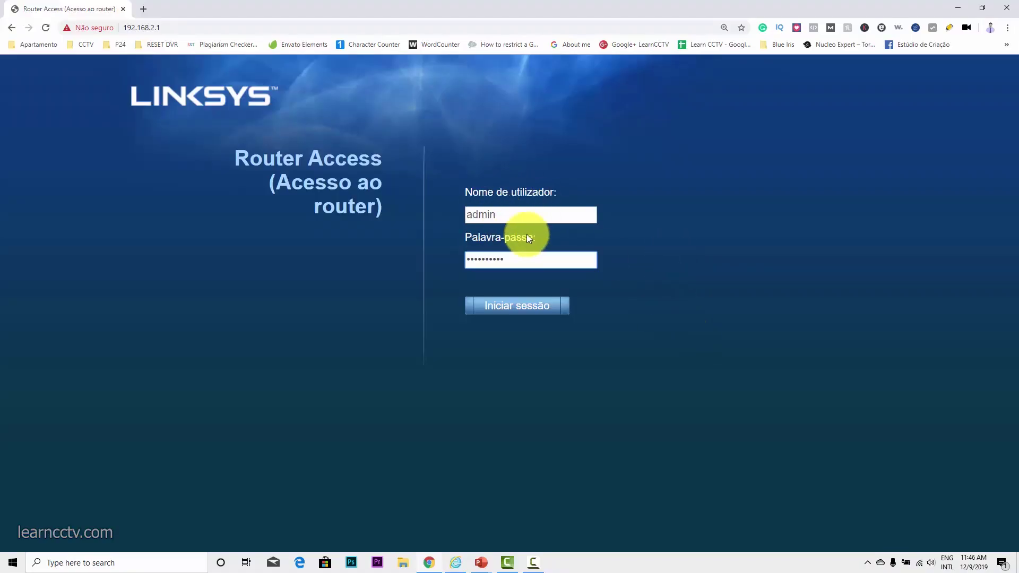
# Step: Sign in to the Linksys router, switch its language to English, and open Applications & Gaming
pyautogui.click(527, 313)
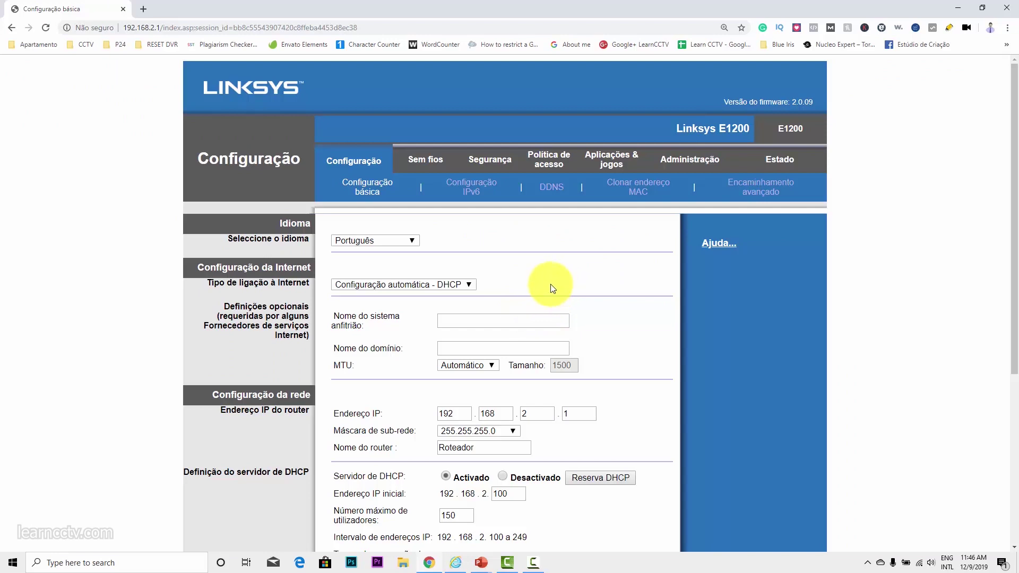
pyautogui.click(409, 240)
pyautogui.click(399, 252)
pyautogui.scroll(-5, 618, 332)
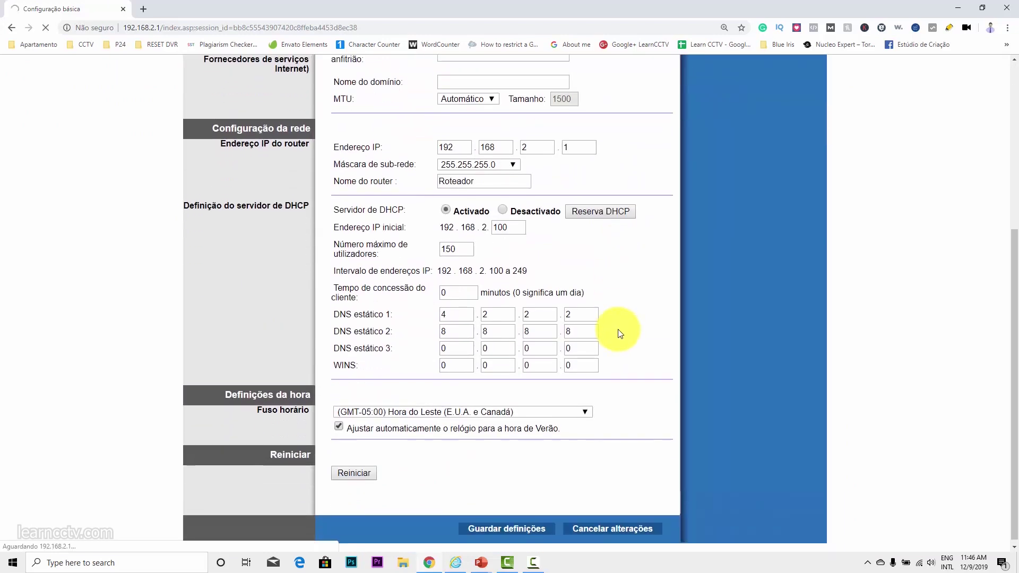
pyautogui.click(480, 525)
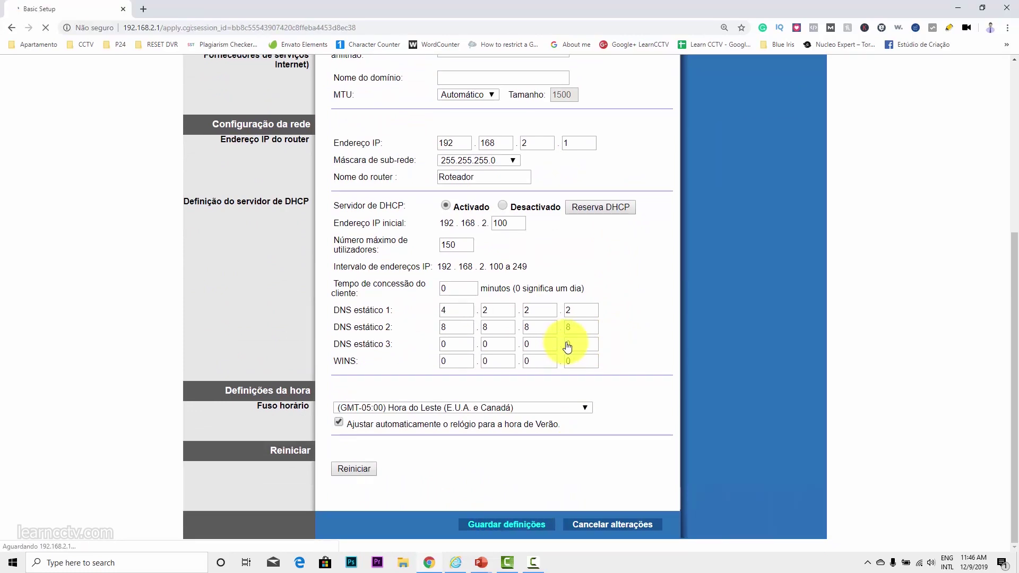
pyautogui.scroll(5, 583, 345)
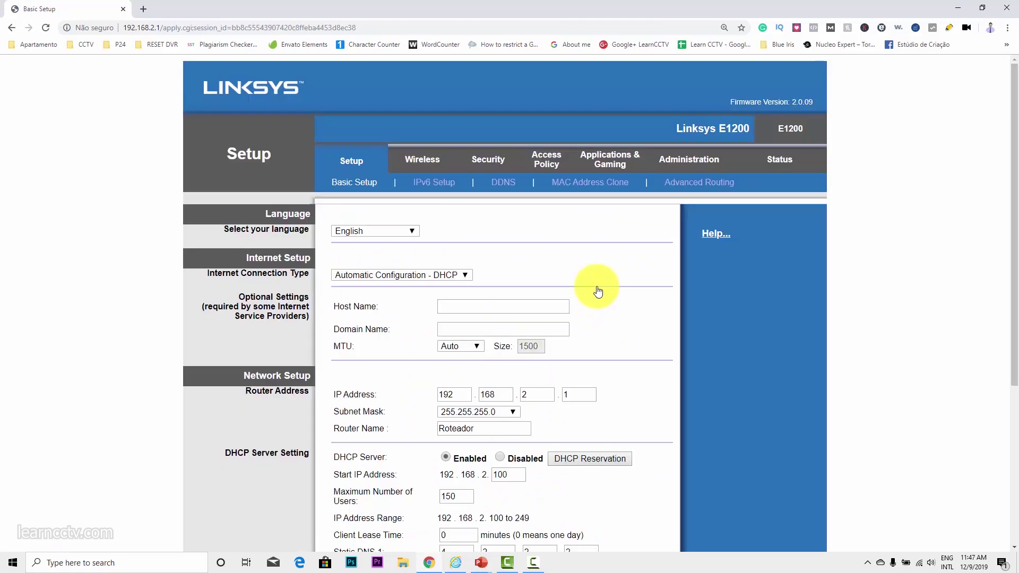
pyautogui.click(607, 158)
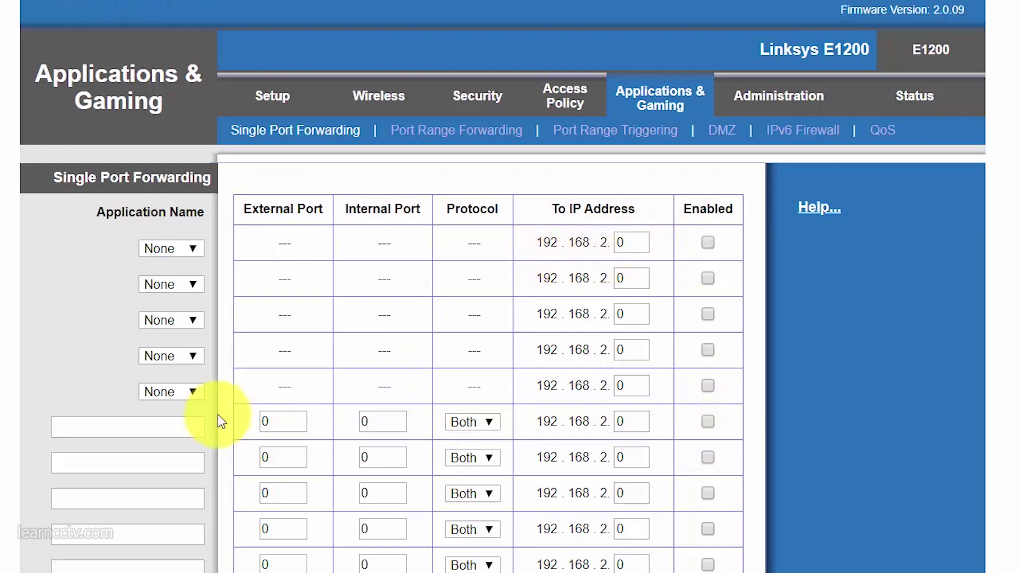
# Step: Name the new forwarding rule VIP 1120B with external port 8080
pyautogui.click(147, 425)
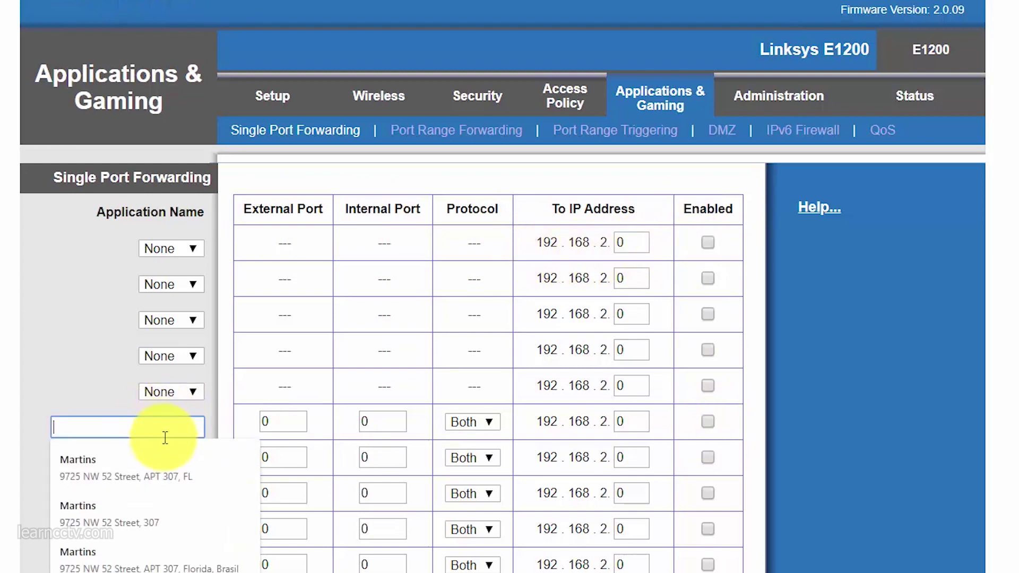
pyautogui.write('VIP')
pyautogui.click(112, 455)
pyautogui.click(296, 425)
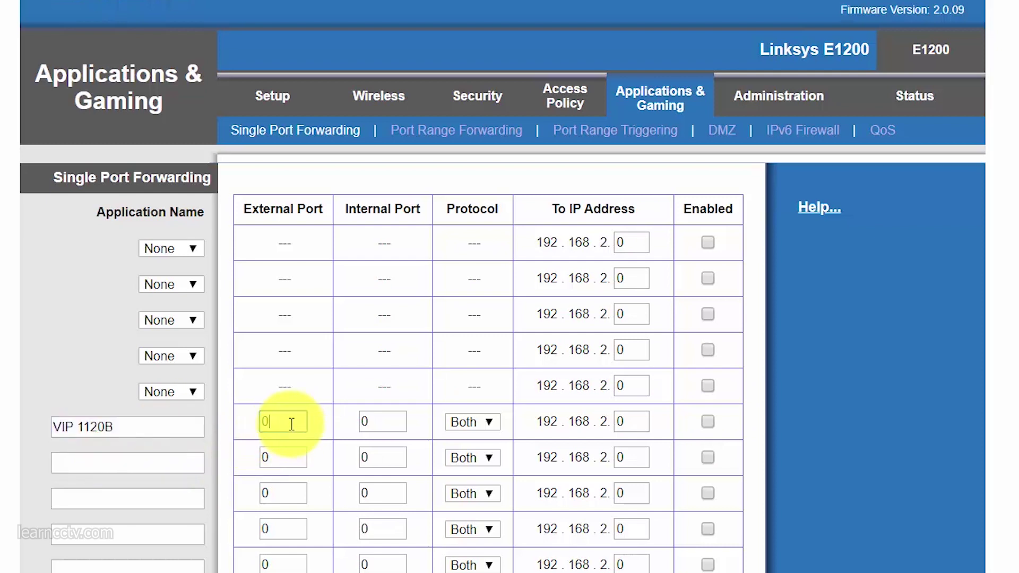
pyautogui.press('BackSpace')
pyautogui.write('8080')
# Step: Set internal port 8080 and destination 192.168.2.107, enable the rule, and save settings
pyautogui.click(375, 423)
pyautogui.press('BackSpace')
pyautogui.press('Down')
pyautogui.press('Return')
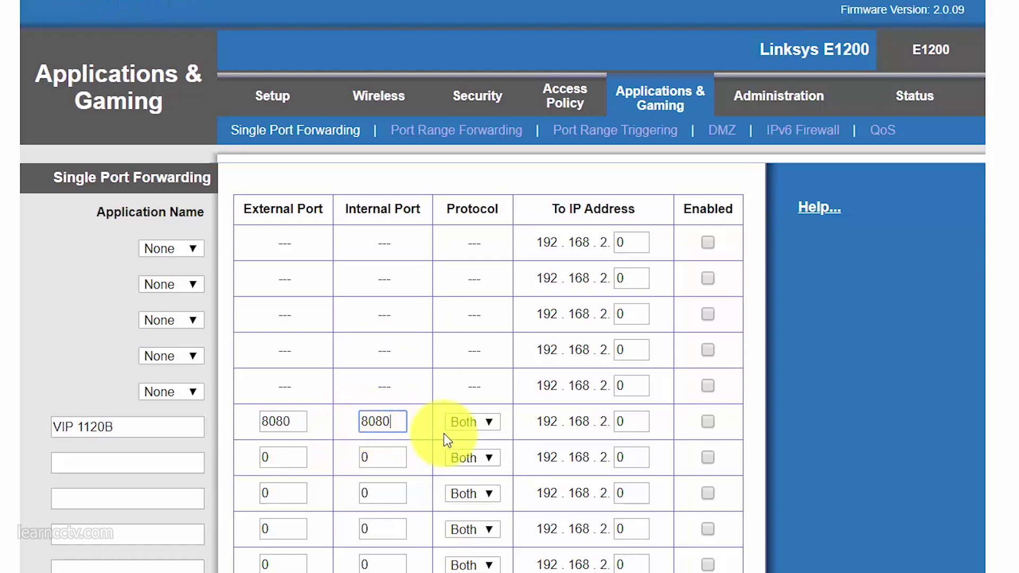
pyautogui.doubleClick(615, 422)
pyautogui.write('107')
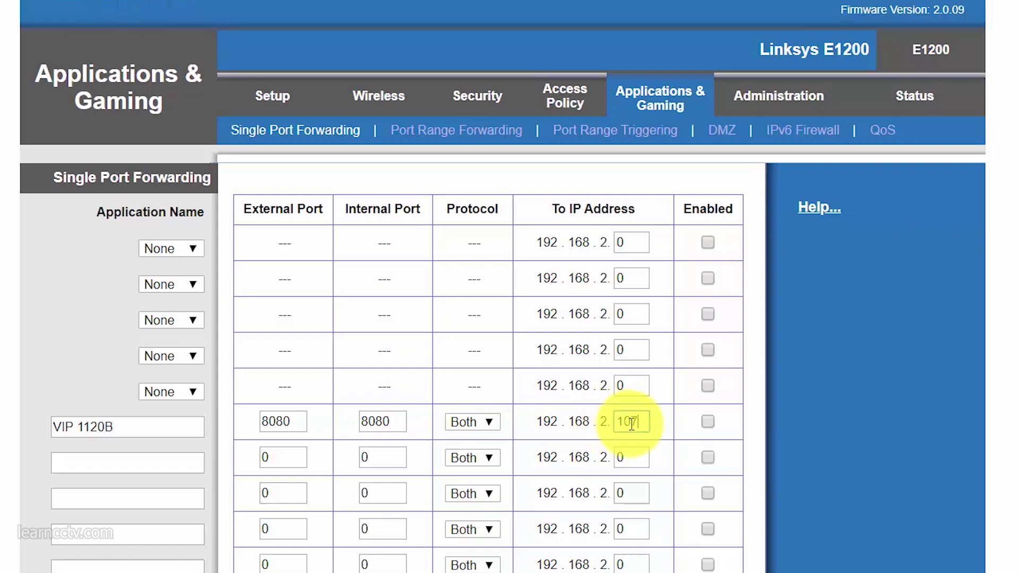
pyautogui.click(708, 423)
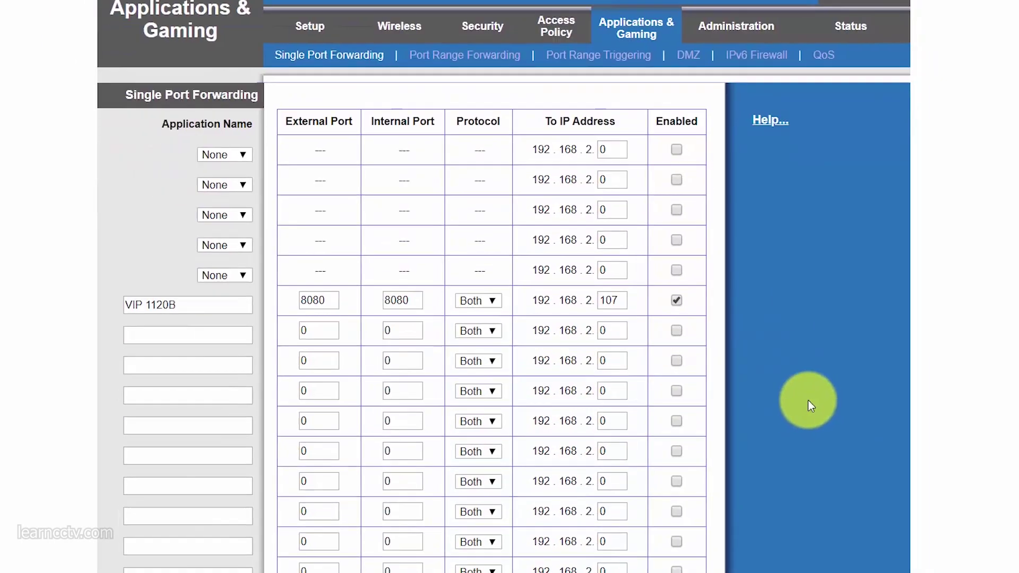
pyautogui.scroll(-4, 865, 531)
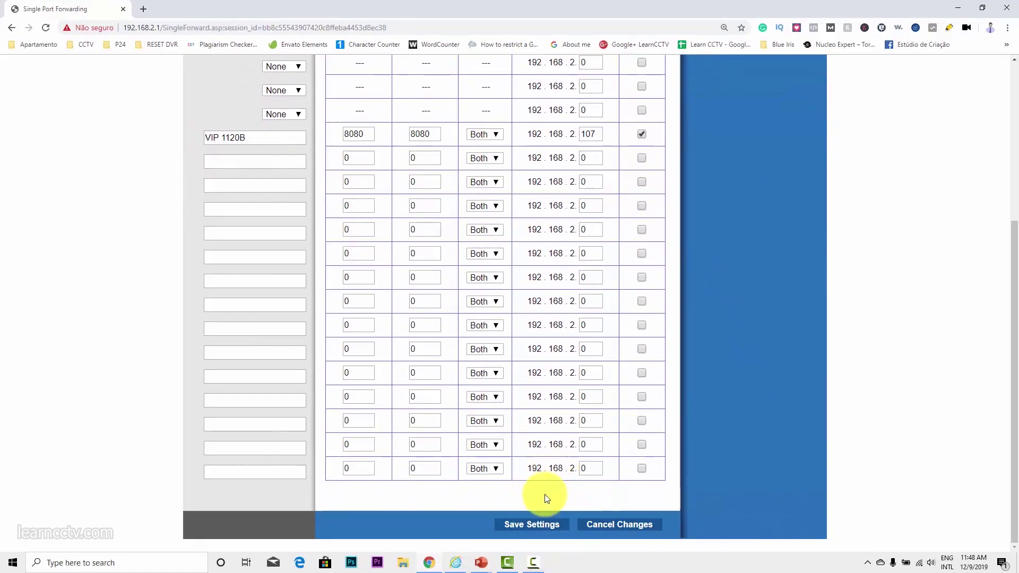
pyautogui.click(535, 537)
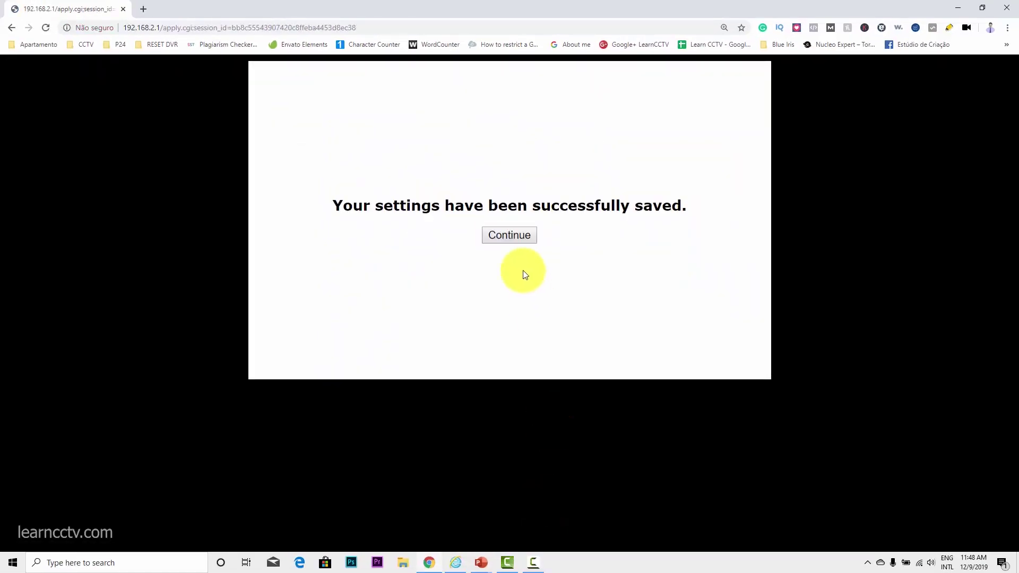
# Step: Acknowledge the settings-saved confirmation with Continue
pyautogui.click(509, 235)
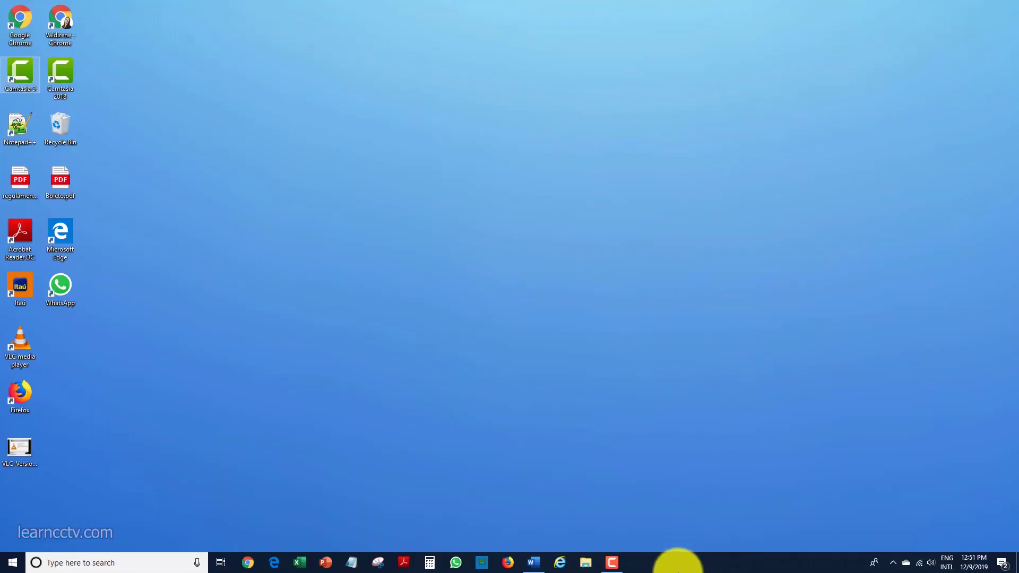
pyautogui.click(560, 562)
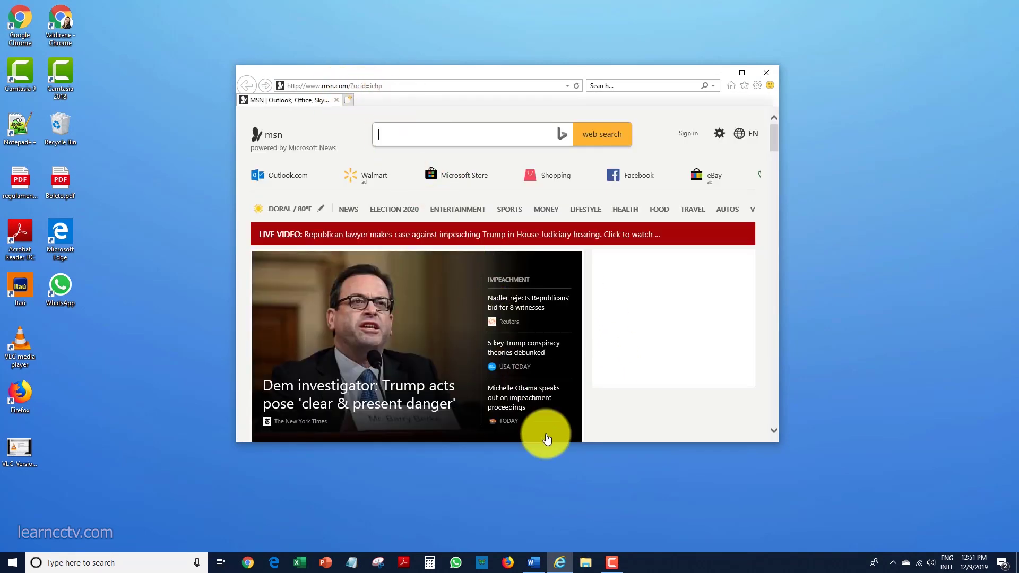
pyautogui.click(533, 561)
pyautogui.moveTo(522, 325); pyautogui.dragTo(504, 356)
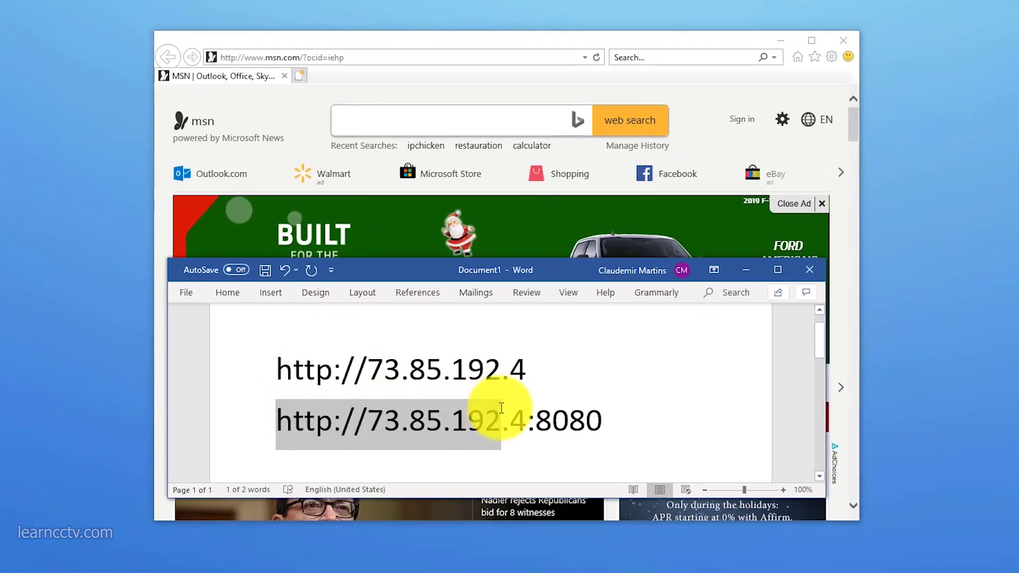
pyautogui.moveTo(501, 407); pyautogui.dragTo(311, 425)
pyautogui.click(636, 420)
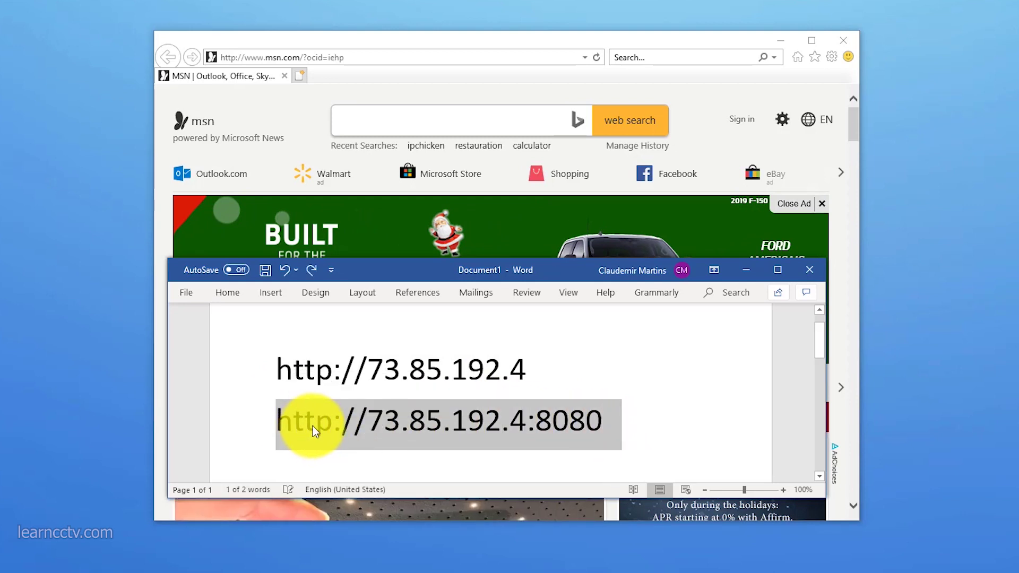
pyautogui.rightClick(311, 426)
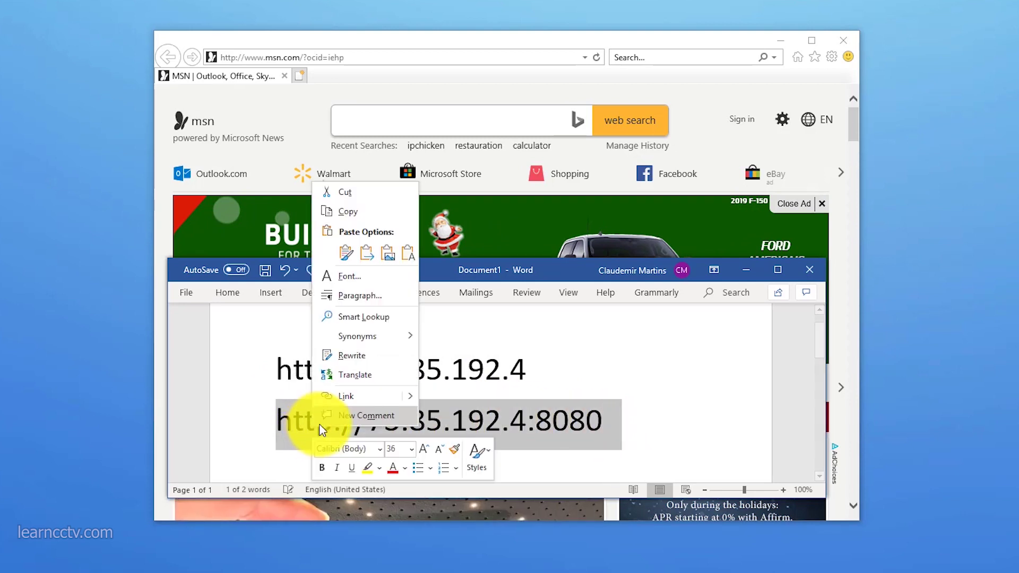
pyautogui.click(350, 212)
pyautogui.click(332, 62)
pyautogui.rightClick(361, 71)
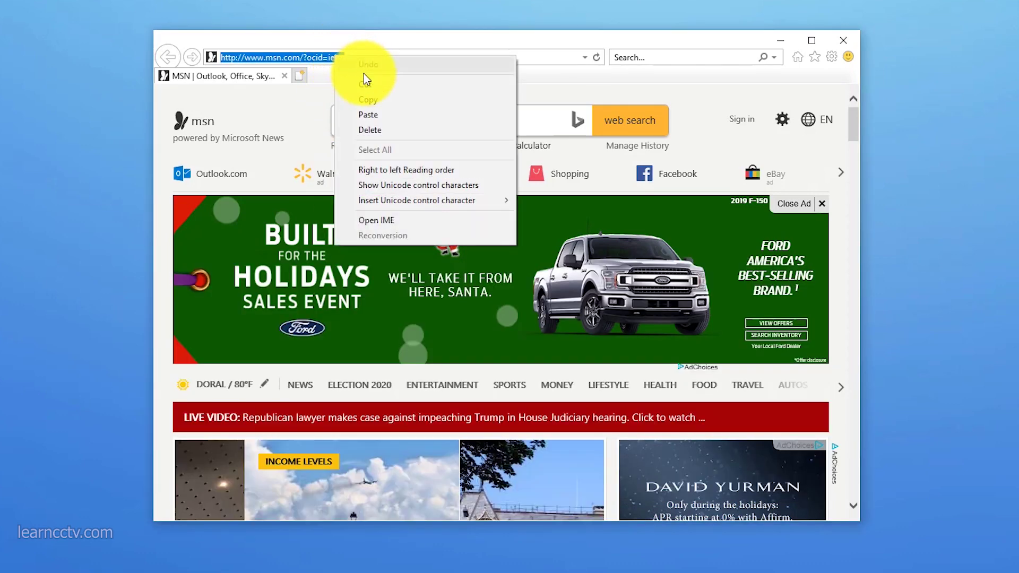
pyautogui.click(385, 112)
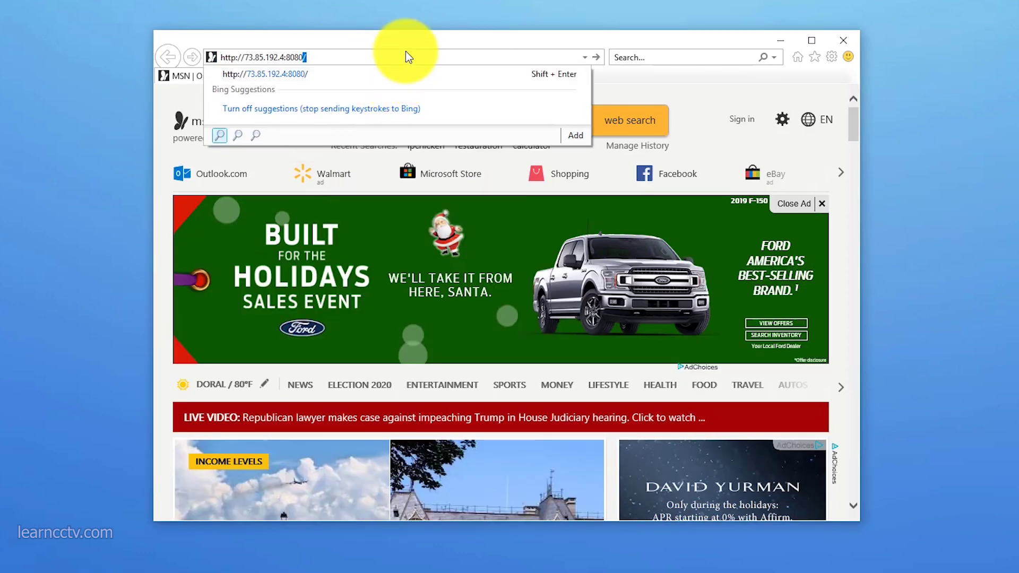
pyautogui.press('Return')
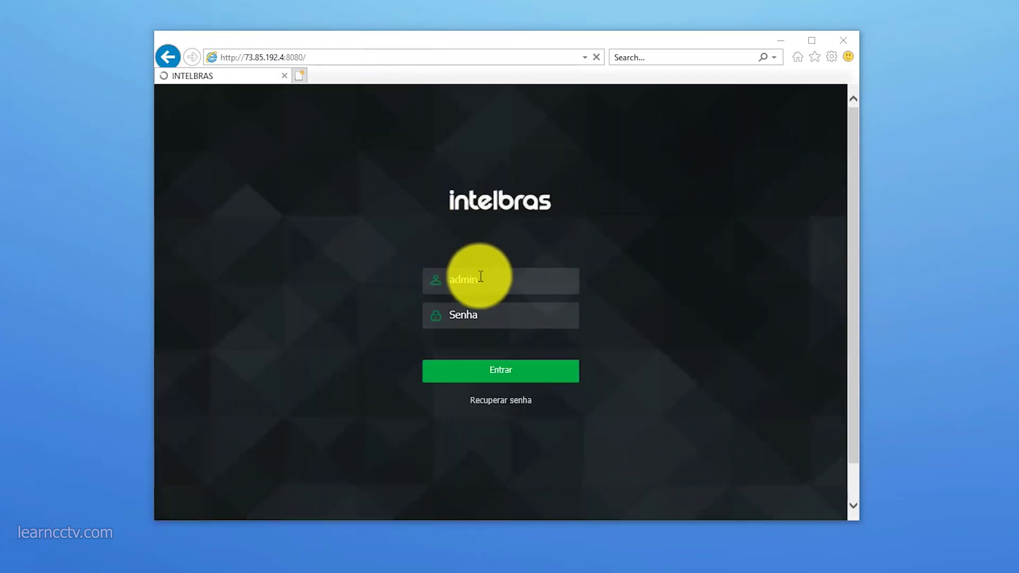
pyautogui.click(496, 316)
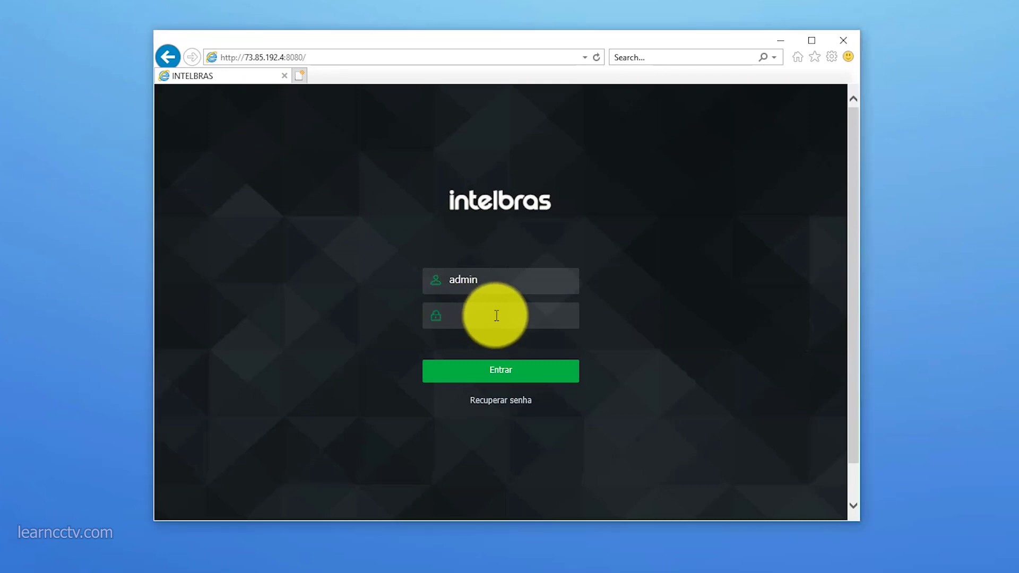
pyautogui.click(508, 374)
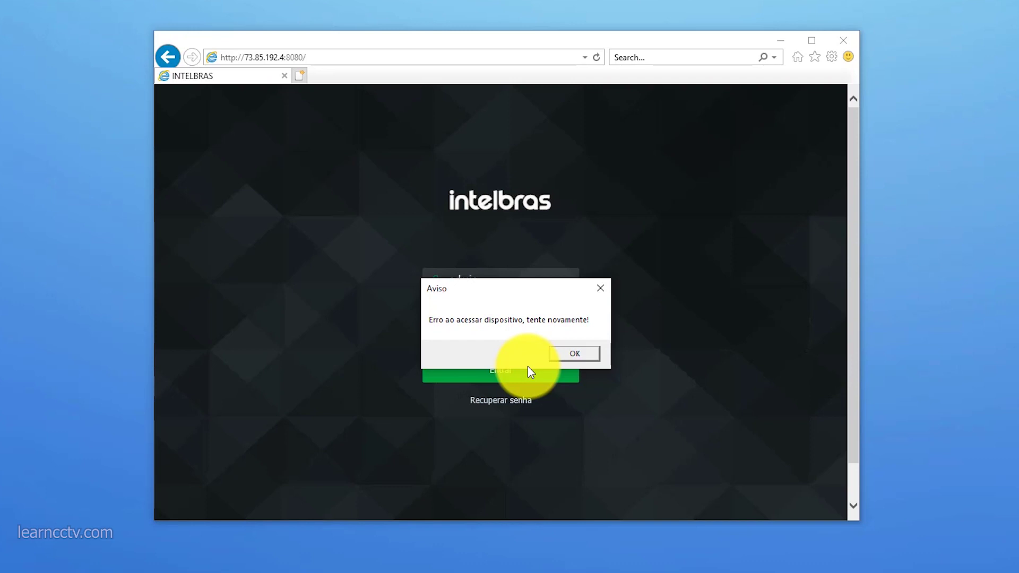
pyautogui.click(583, 352)
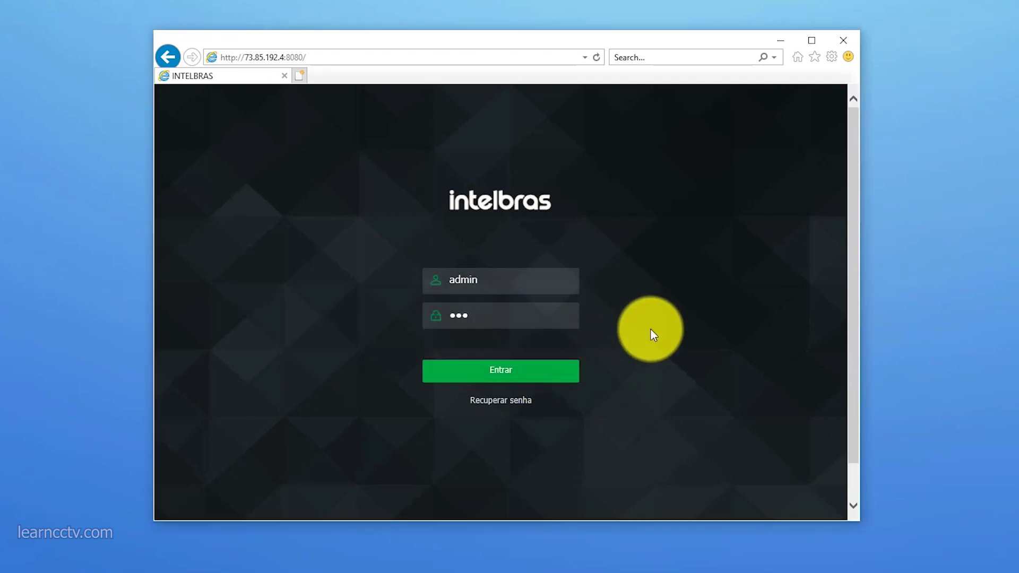
pyautogui.click(300, 76)
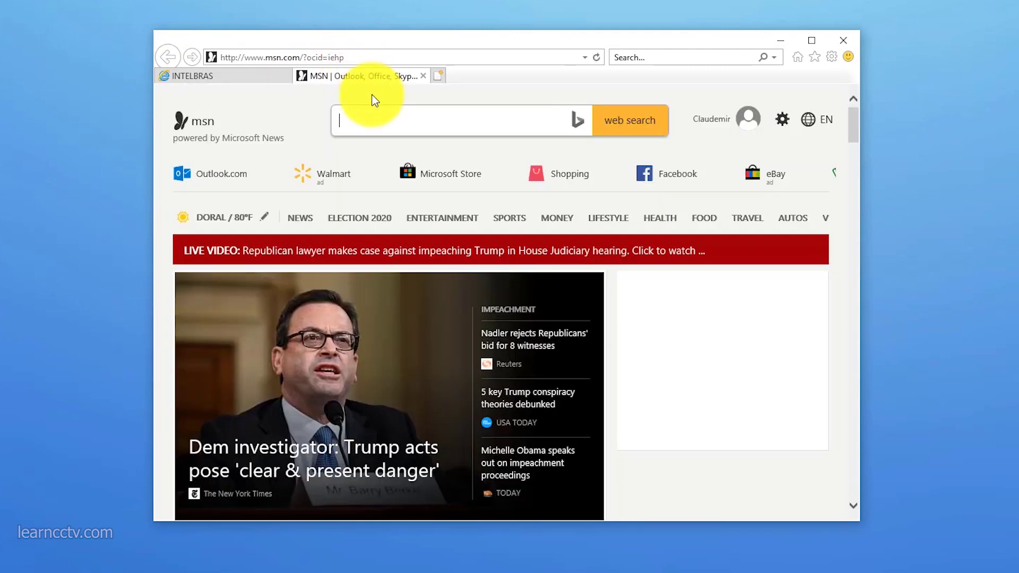
pyautogui.hotkey('alt', 'Tab')
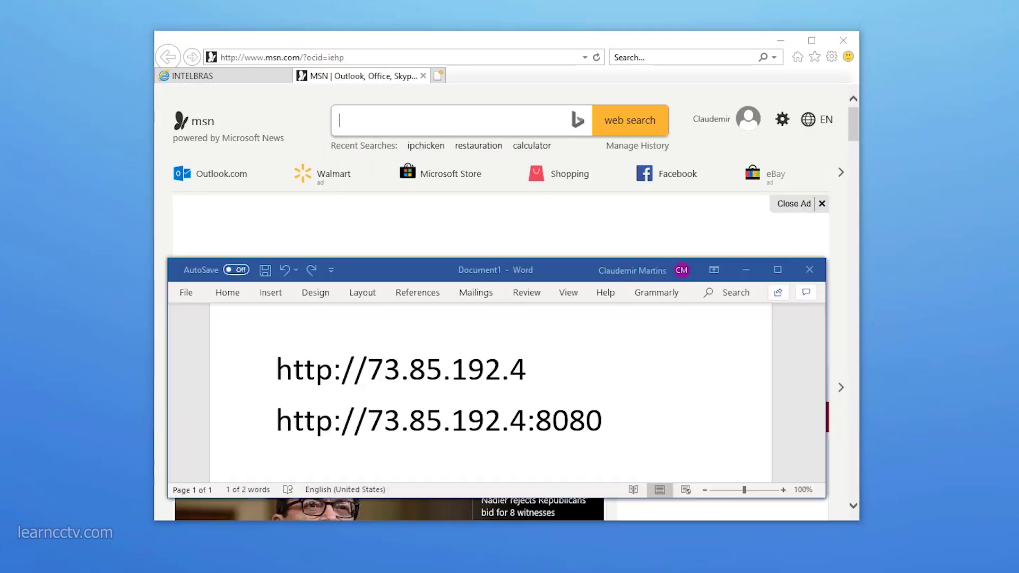
pyautogui.click(538, 365)
pyautogui.moveTo(538, 365); pyautogui.dragTo(281, 368)
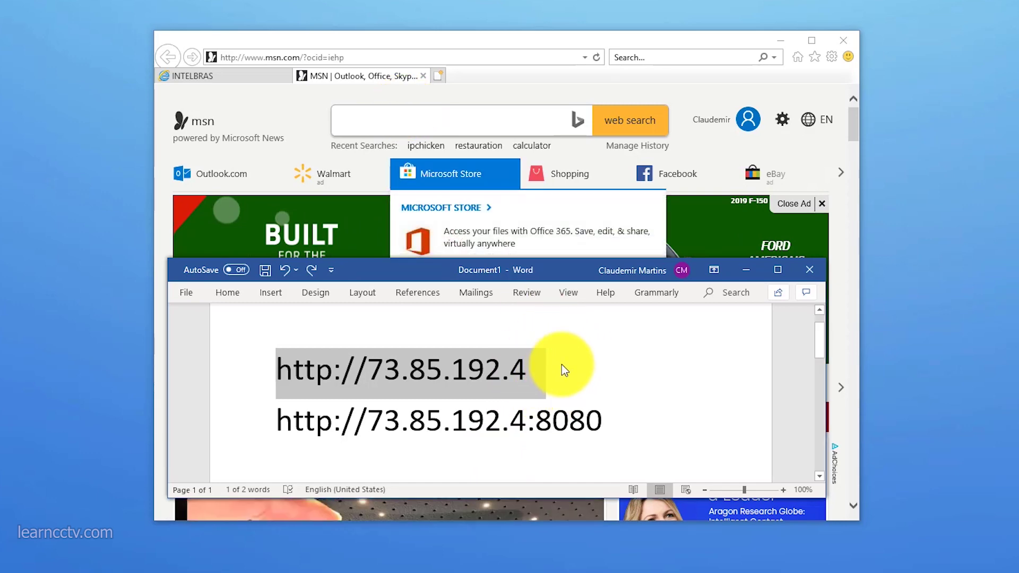
pyautogui.click(348, 53)
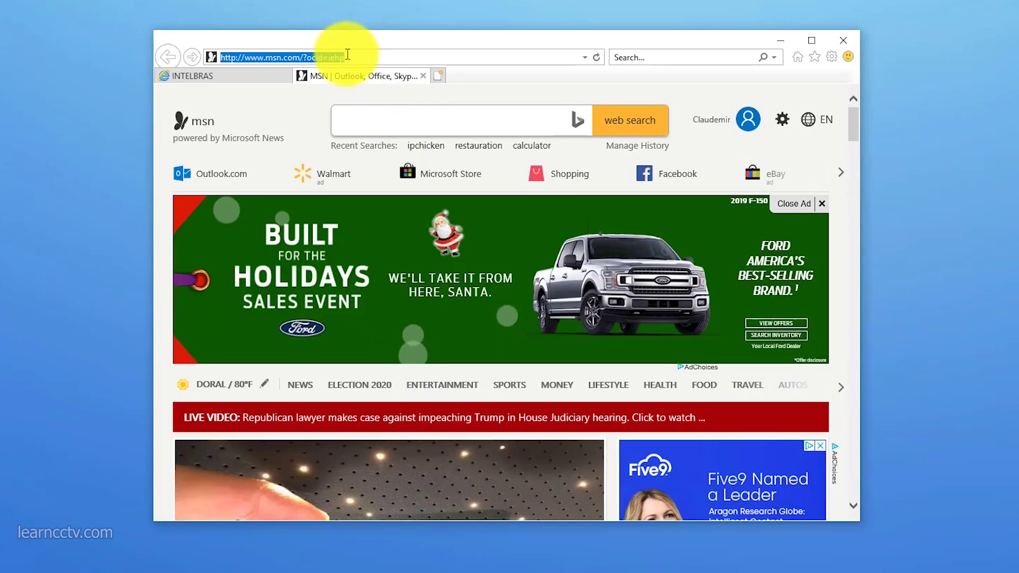
pyautogui.hotkey('ctrl', 'v')
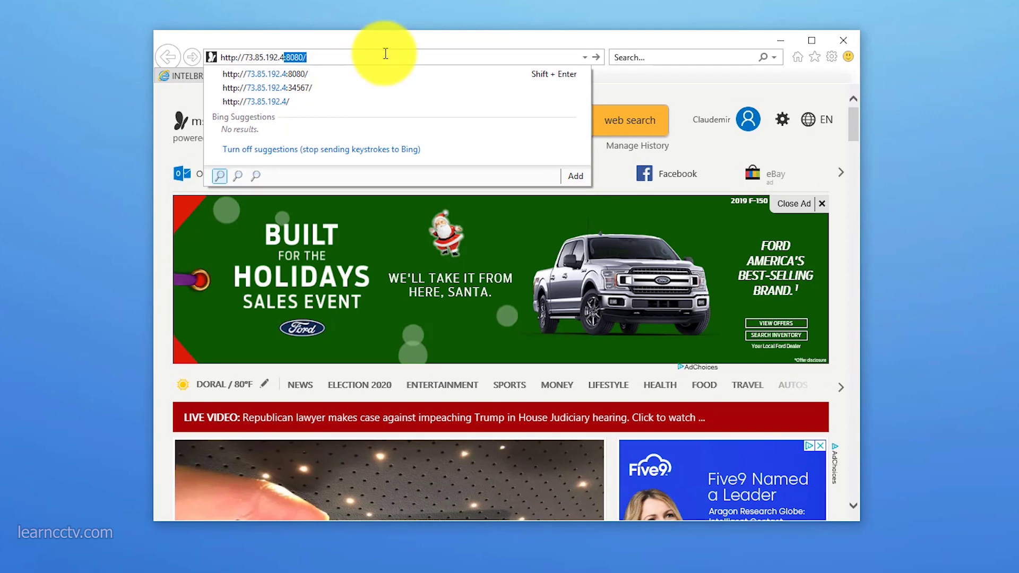
pyautogui.press('Delete')
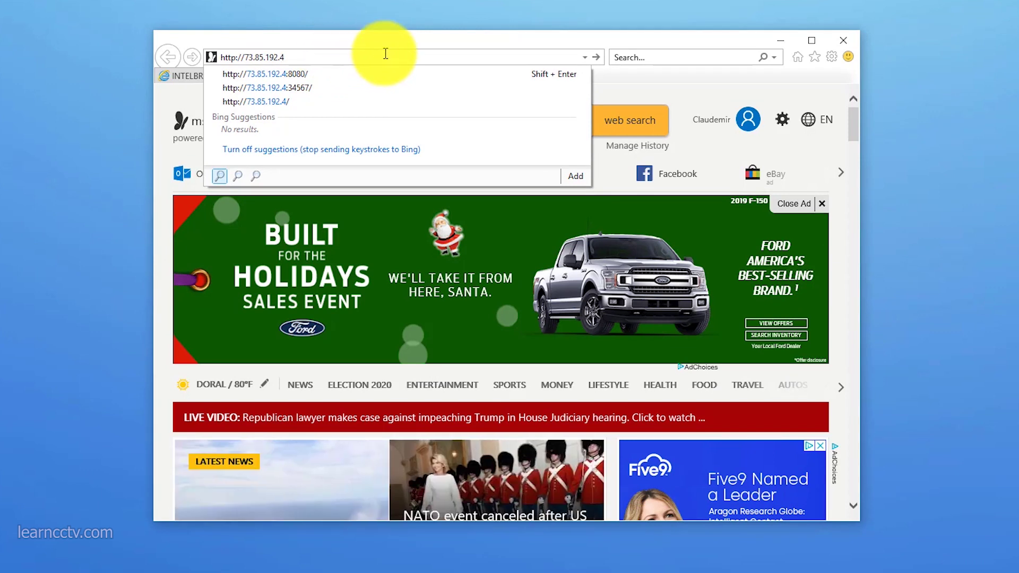
pyautogui.hotkey('alt', 'Return')
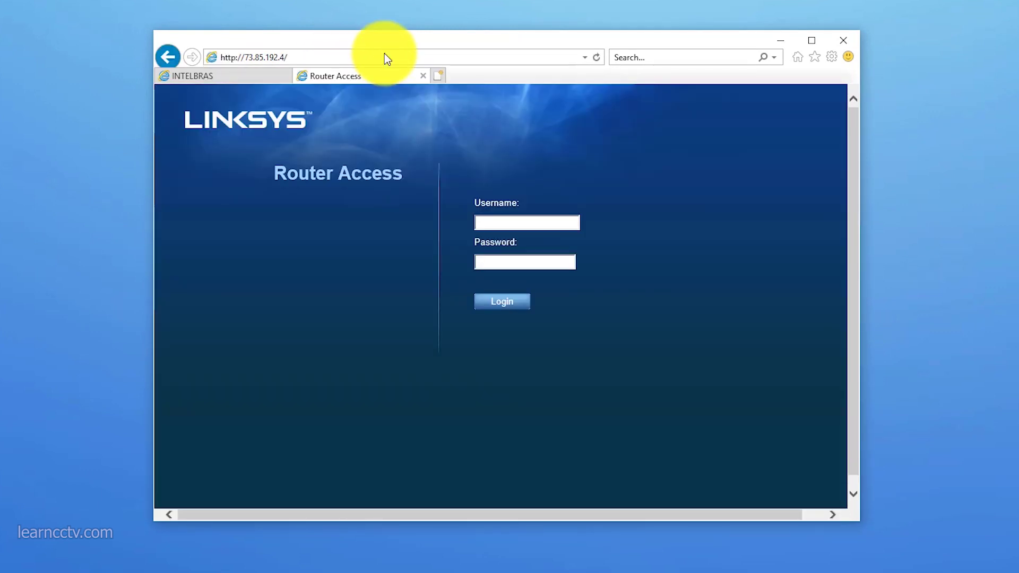
pyautogui.click(523, 224)
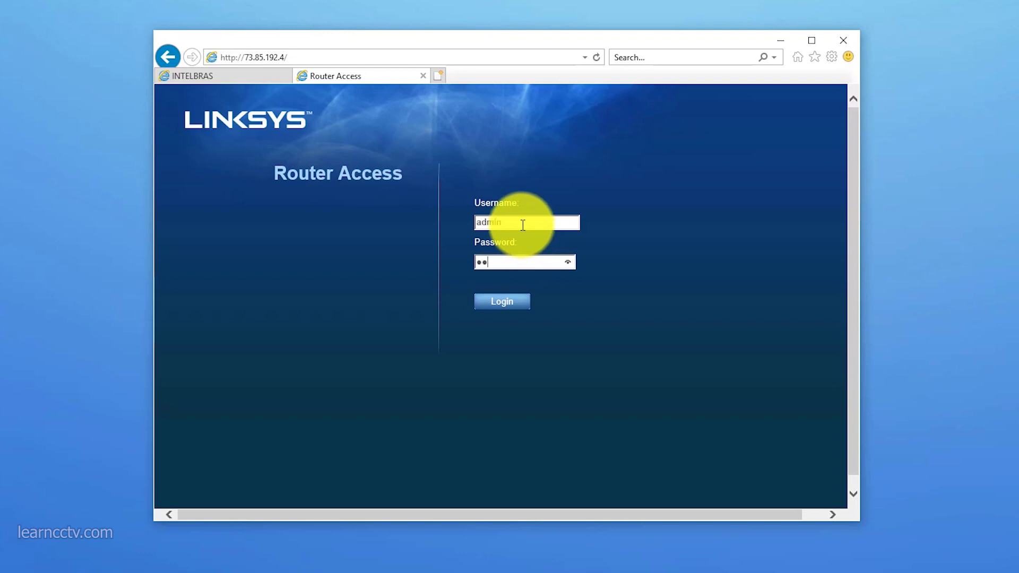
# Step: Enter the router password and submit the login to reach the Basic Setup page
pyautogui.write('*******')
pyautogui.press('Return')
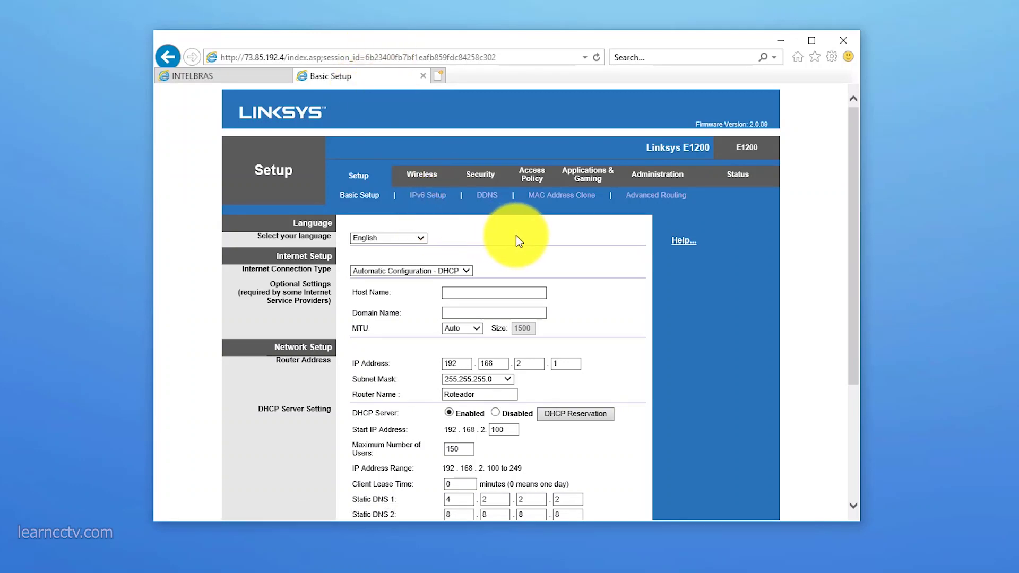
# Step: Add a Single Port Forwarding entry named 'VIP 1120B 2' for port 34567 to 34567
pyautogui.click(586, 187)
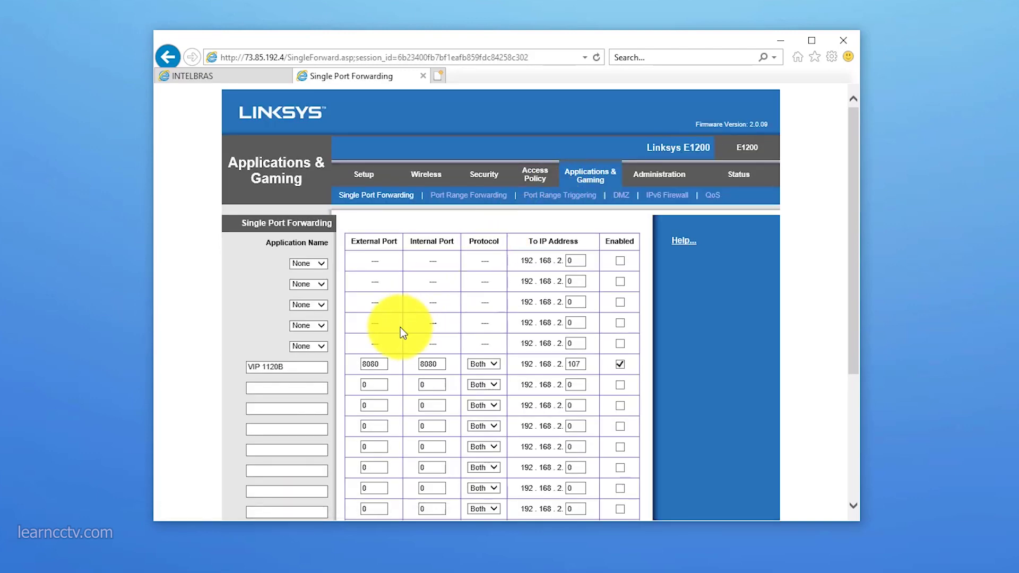
pyautogui.click(300, 387)
pyautogui.scroll(-2, 306, 386)
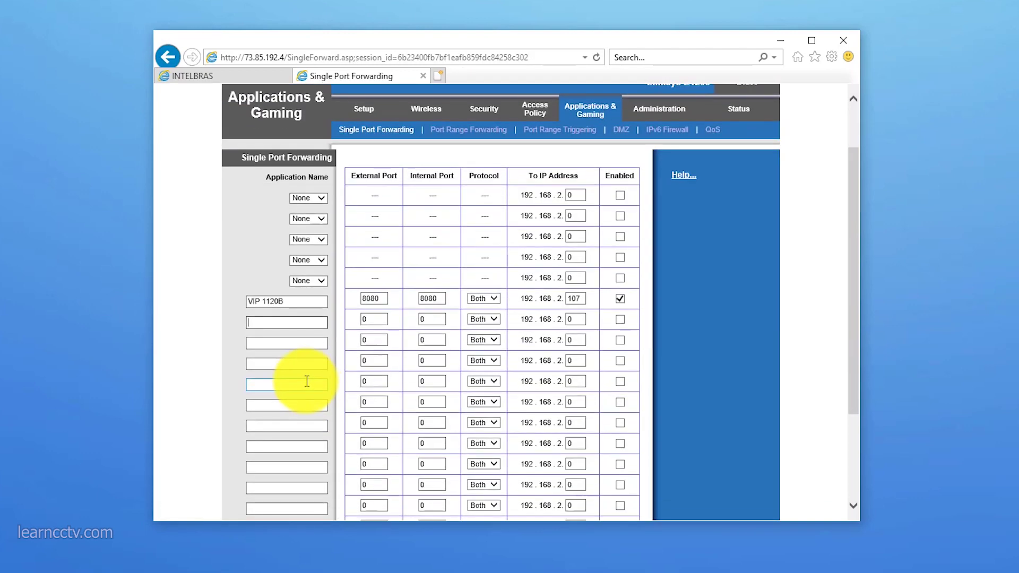
pyautogui.write('VIP 1120B ')
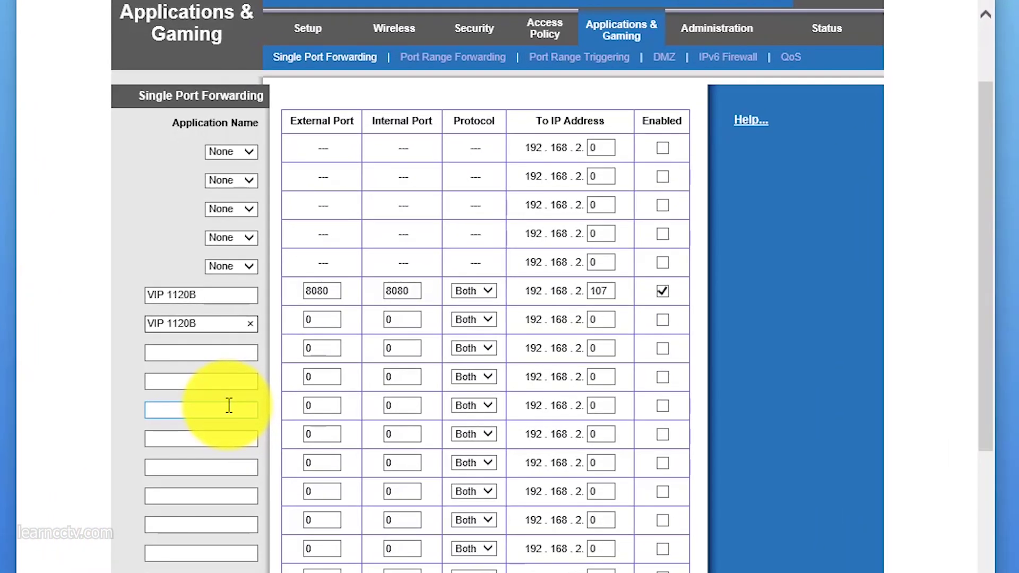
pyautogui.write('2')
pyautogui.click(310, 319)
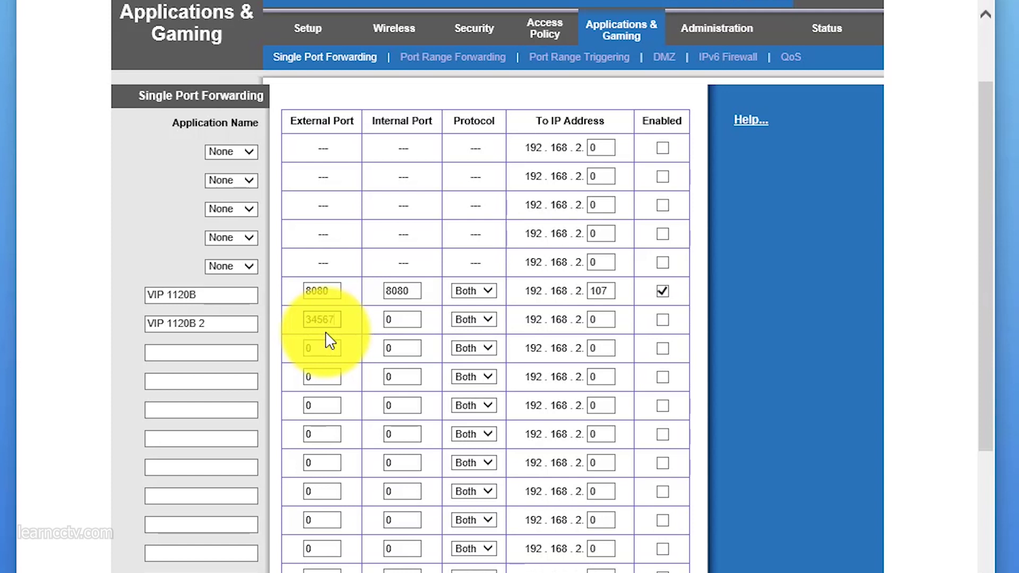
pyautogui.press('Tab')
pyautogui.write('34567')
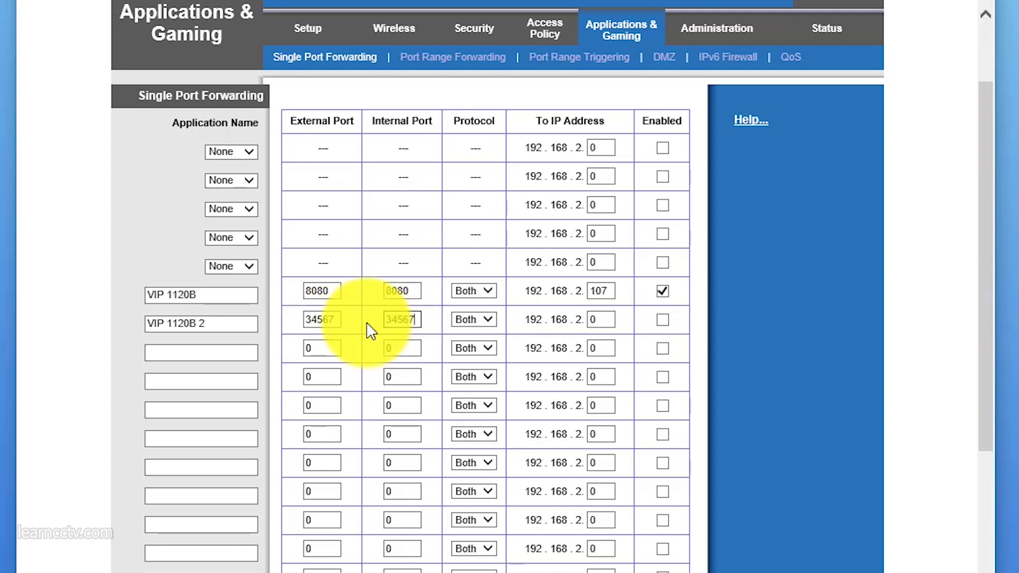
pyautogui.press('Tab')
pyautogui.press('Tab')
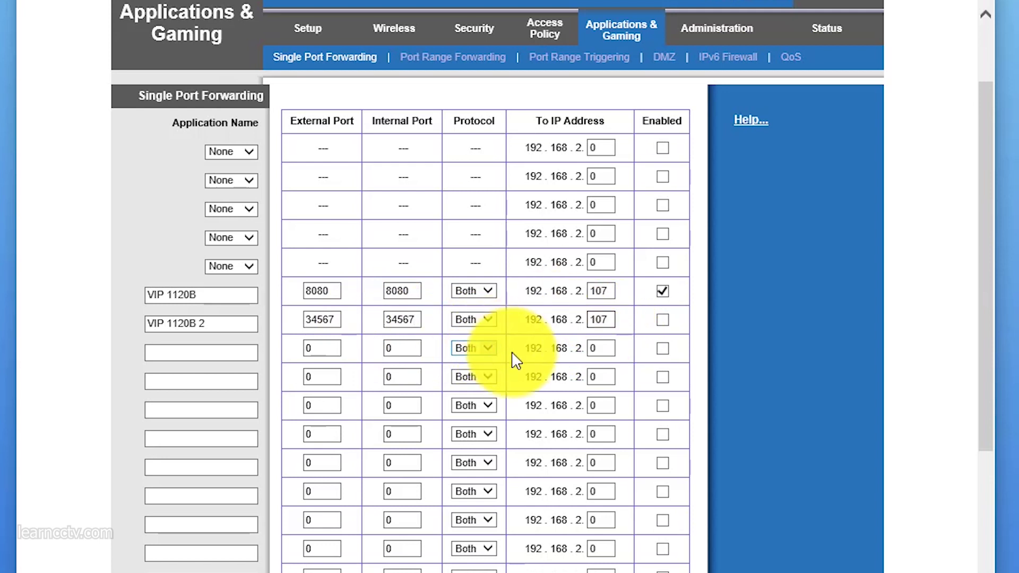
# Step: Enable the 34567 rule to 192.168.2.107, save the settings, and return to the camera tab
pyautogui.click(662, 319)
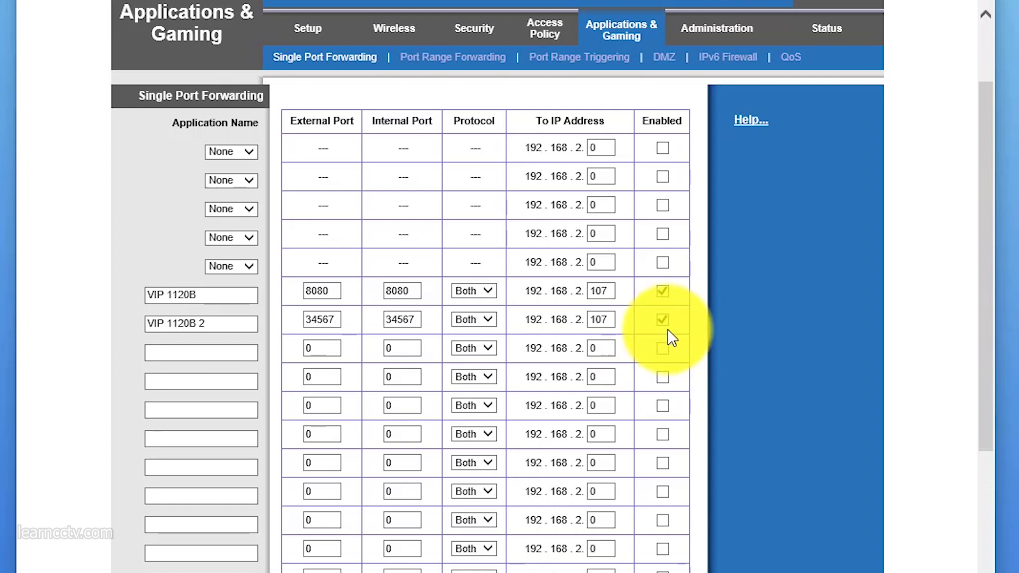
pyautogui.scroll(-3, 833, 321)
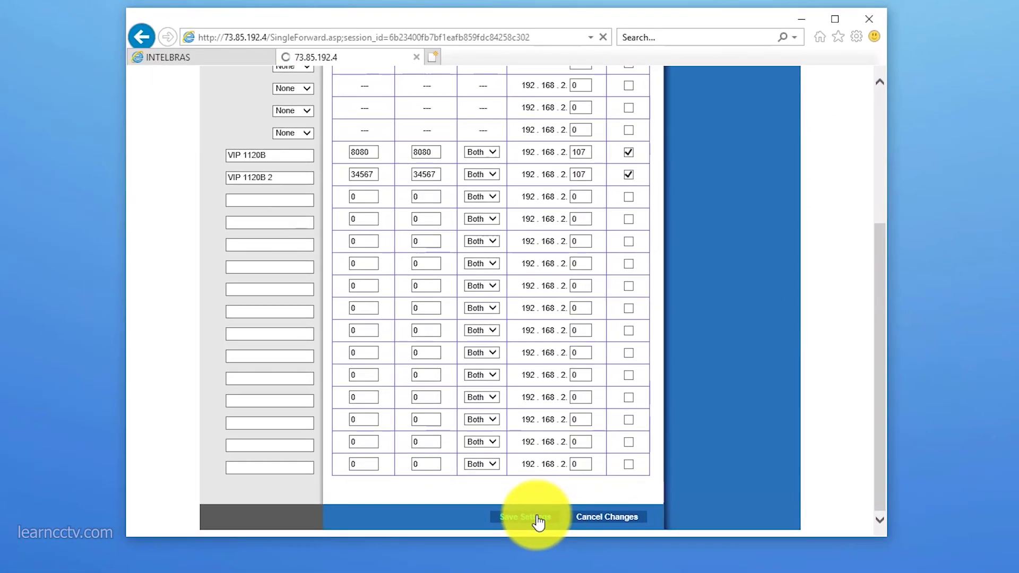
pyautogui.click(536, 571)
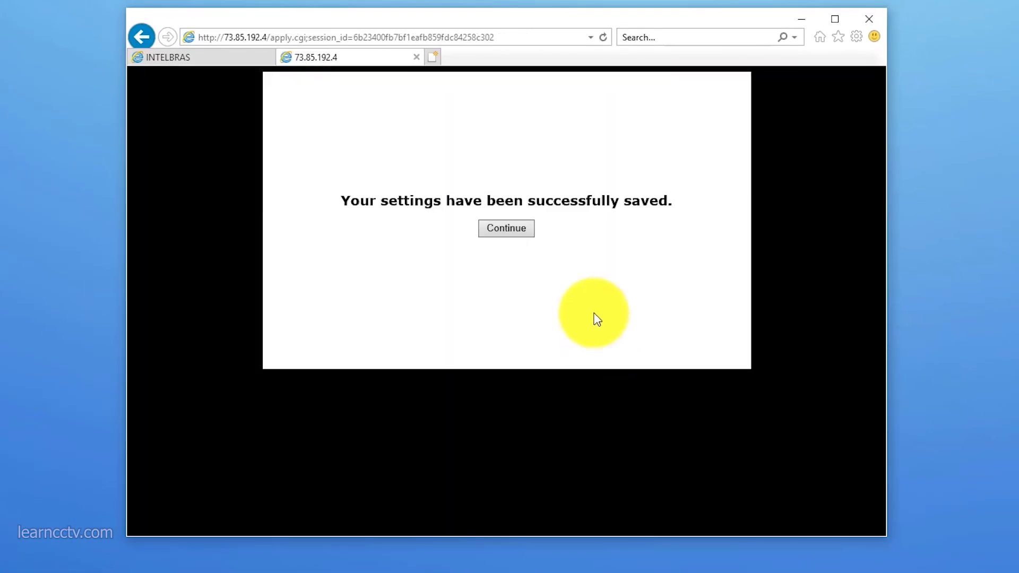
pyautogui.click(506, 228)
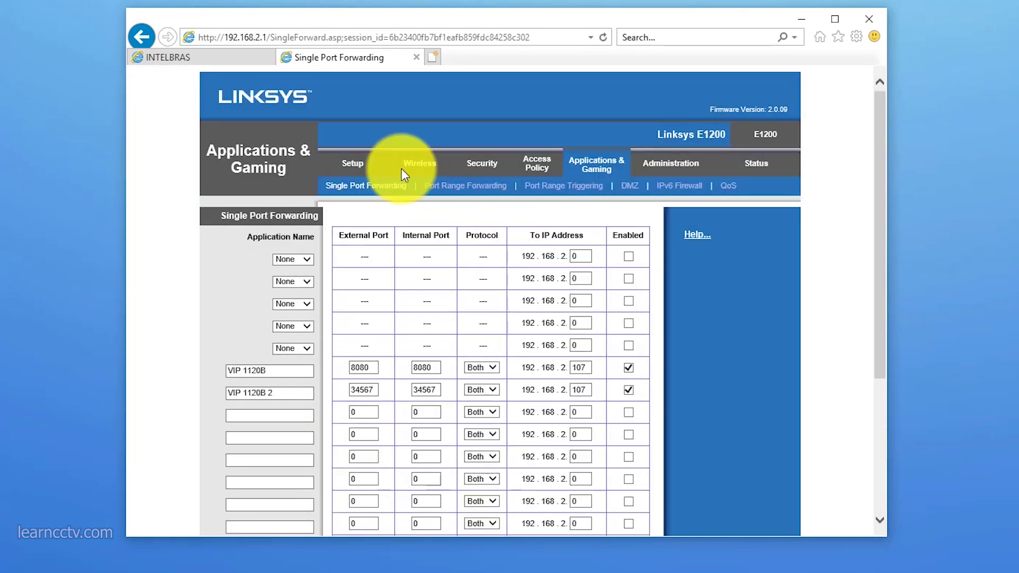
pyautogui.click(224, 56)
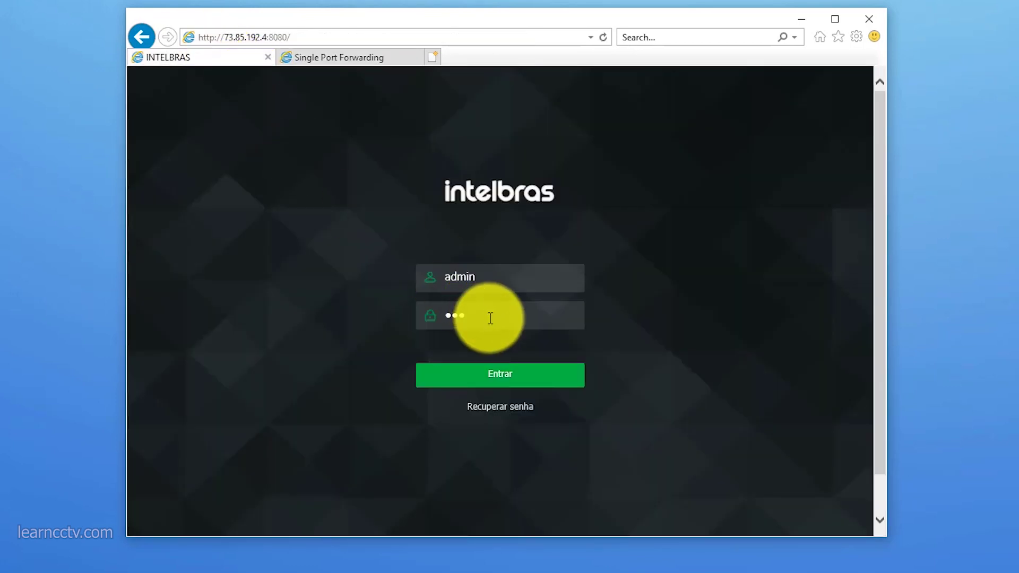
pyautogui.click(522, 383)
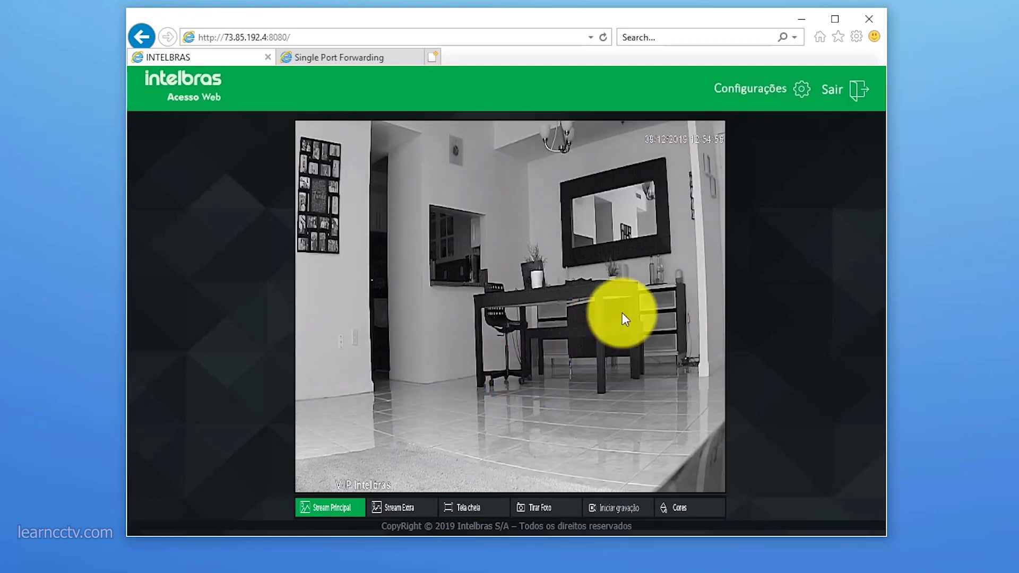
pyautogui.click(789, 98)
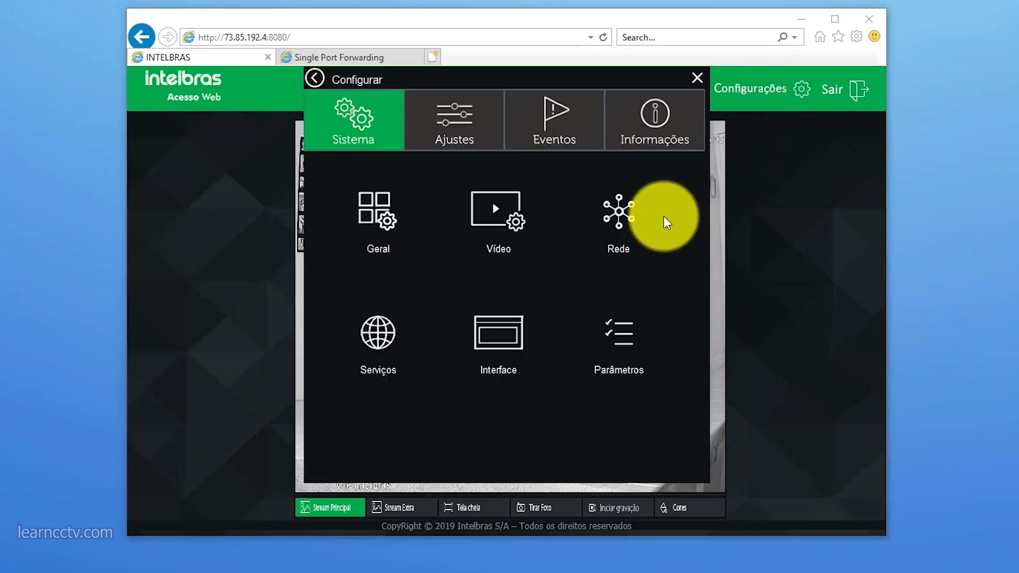
pyautogui.click(630, 211)
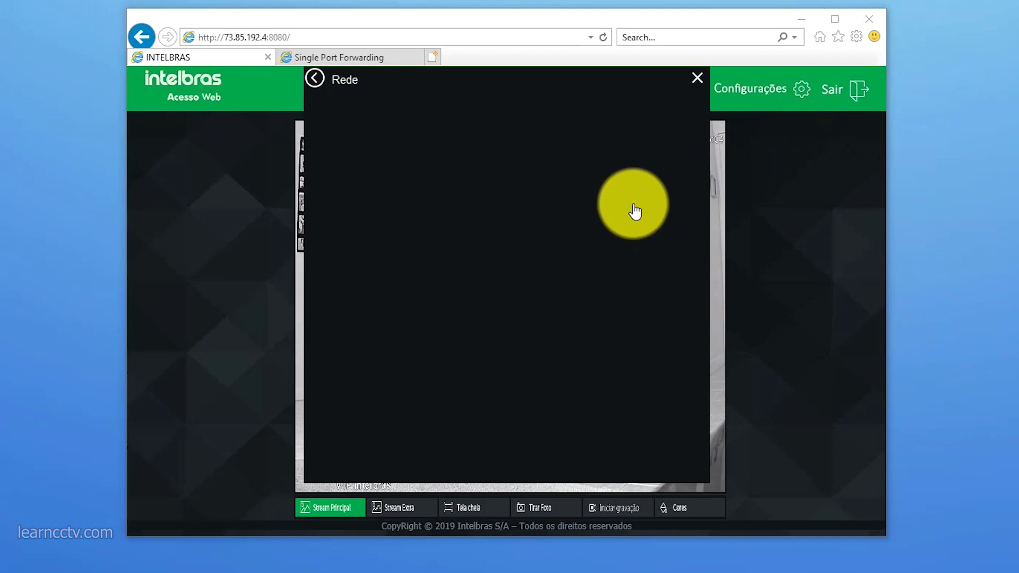